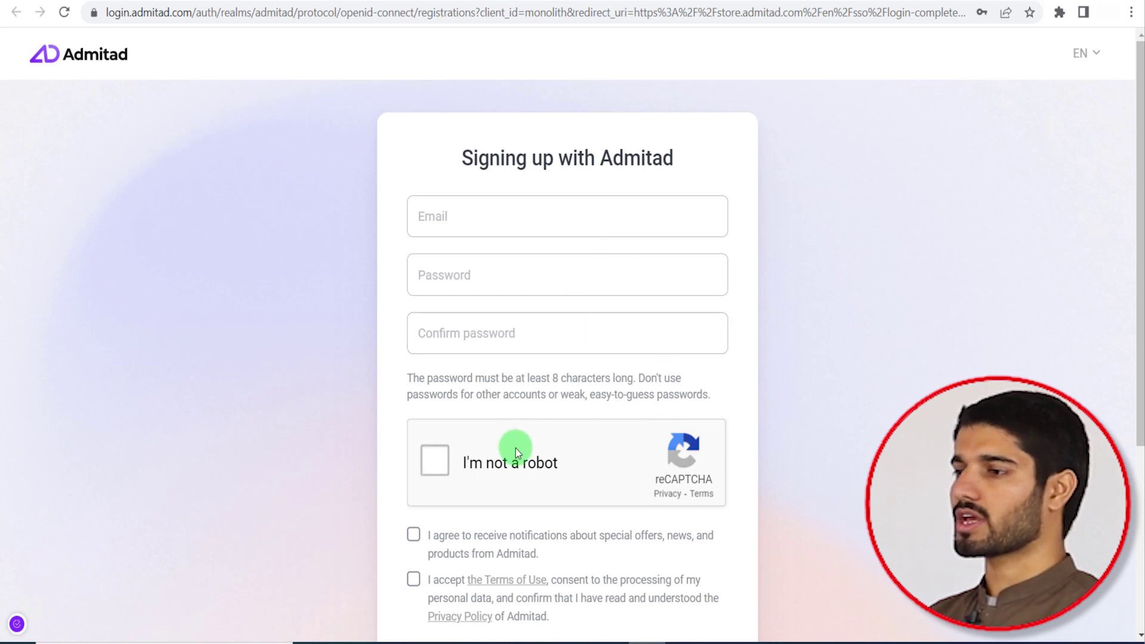
Switch from the sign-up form to the login page and log in with the saved e-mail and password.
scroll(517, 451, down, 1)
scroll(517, 449, down, 4)
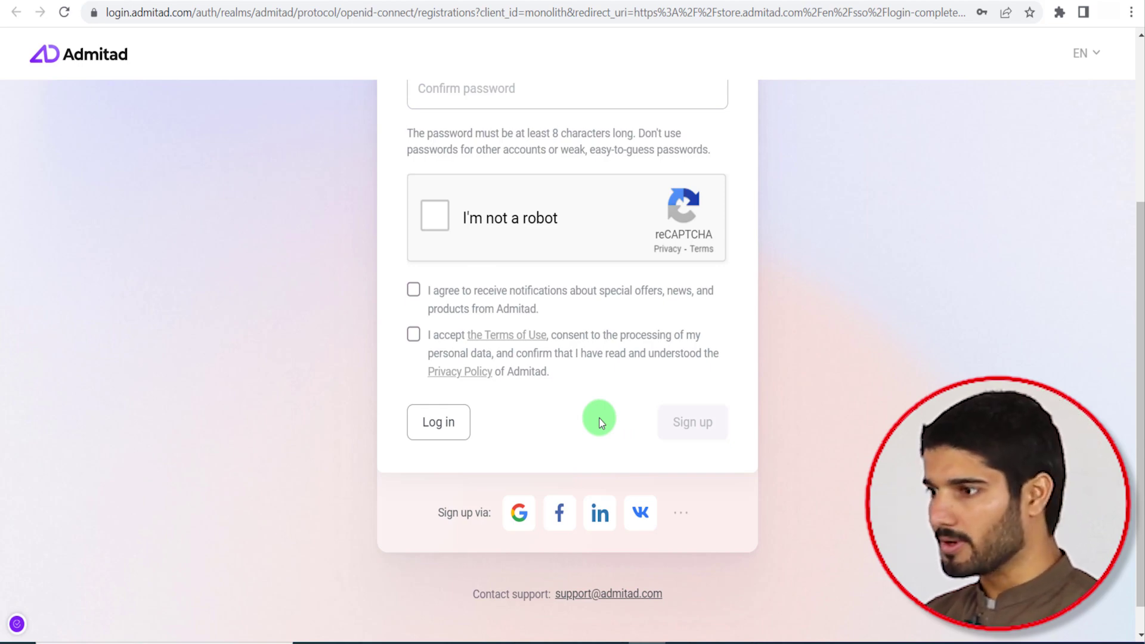
click(435, 426)
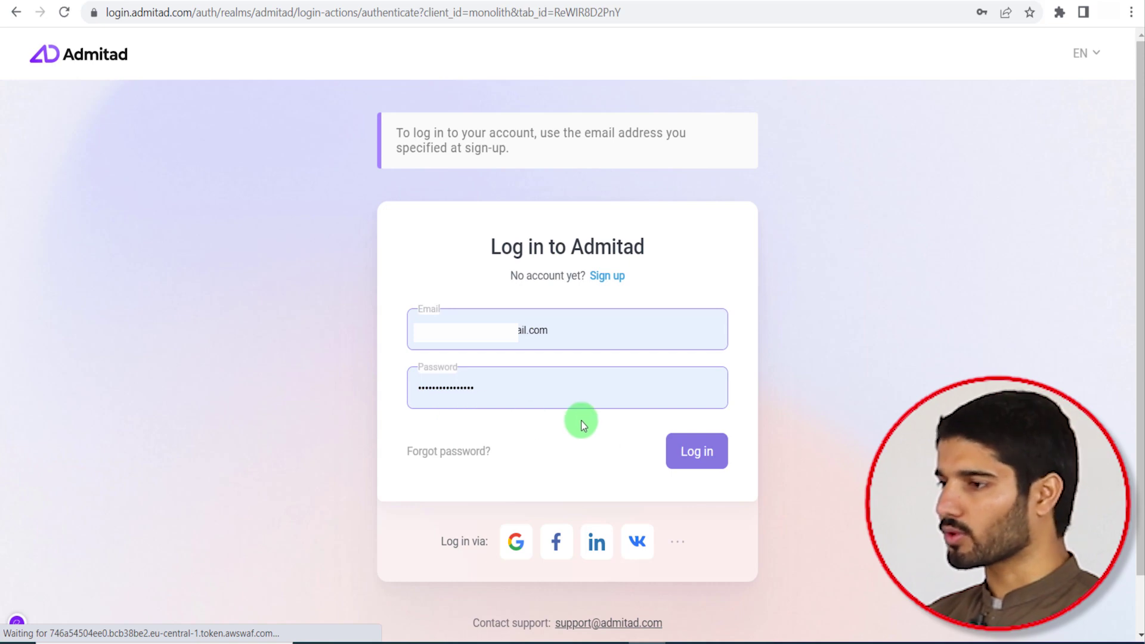
click(696, 464)
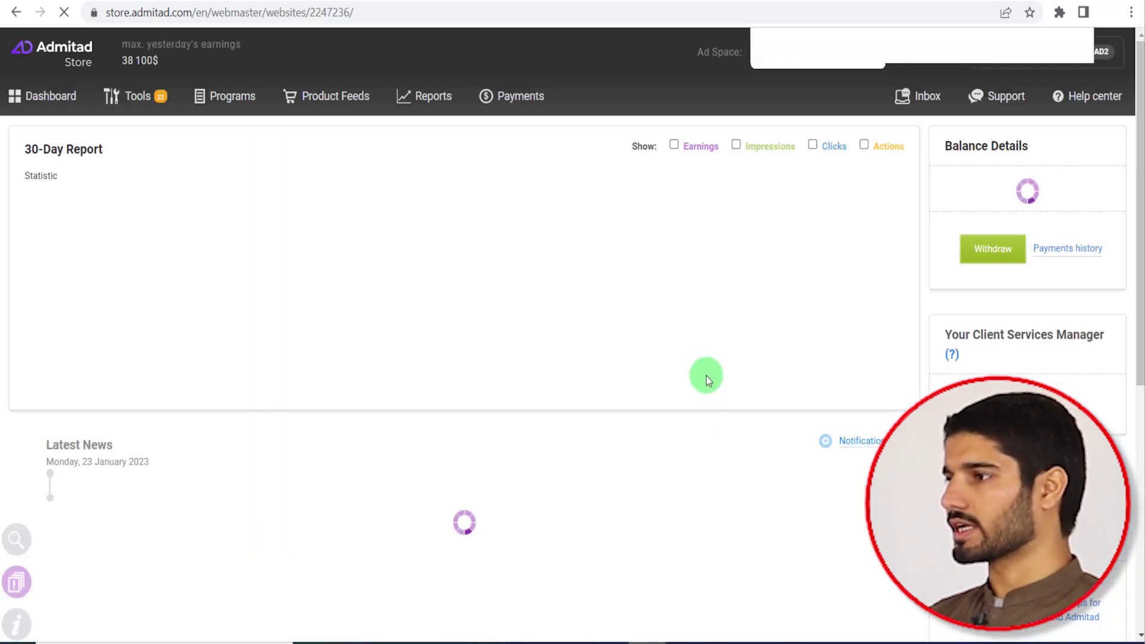
Open the Admitad Store catalogue of affiliate programs.
mouse_move(690, 337)
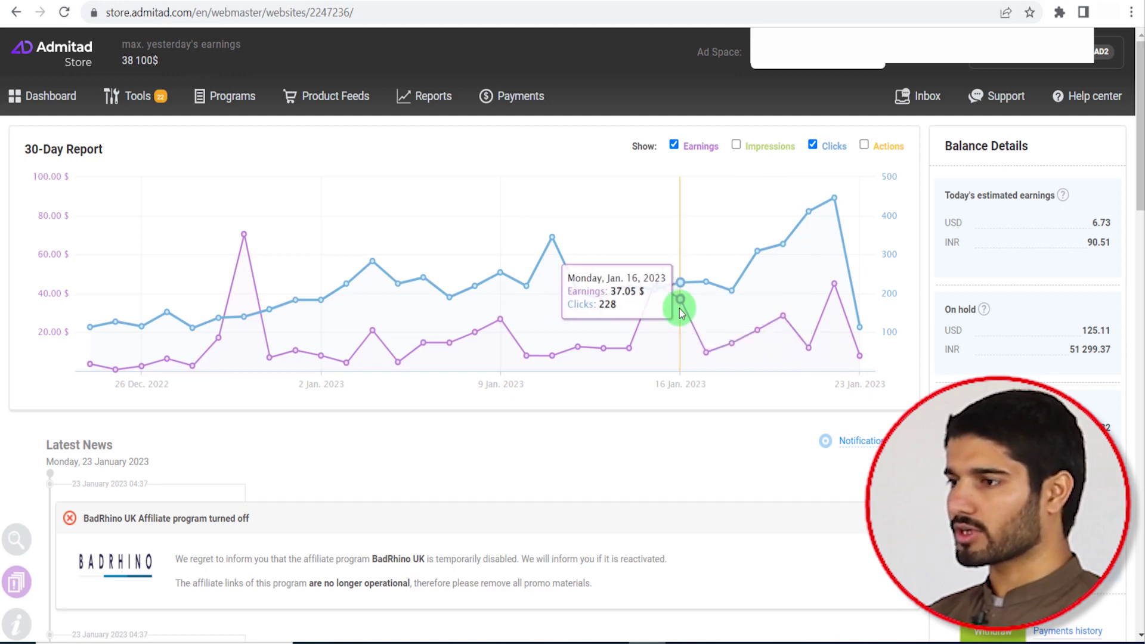
mouse_move(226, 102)
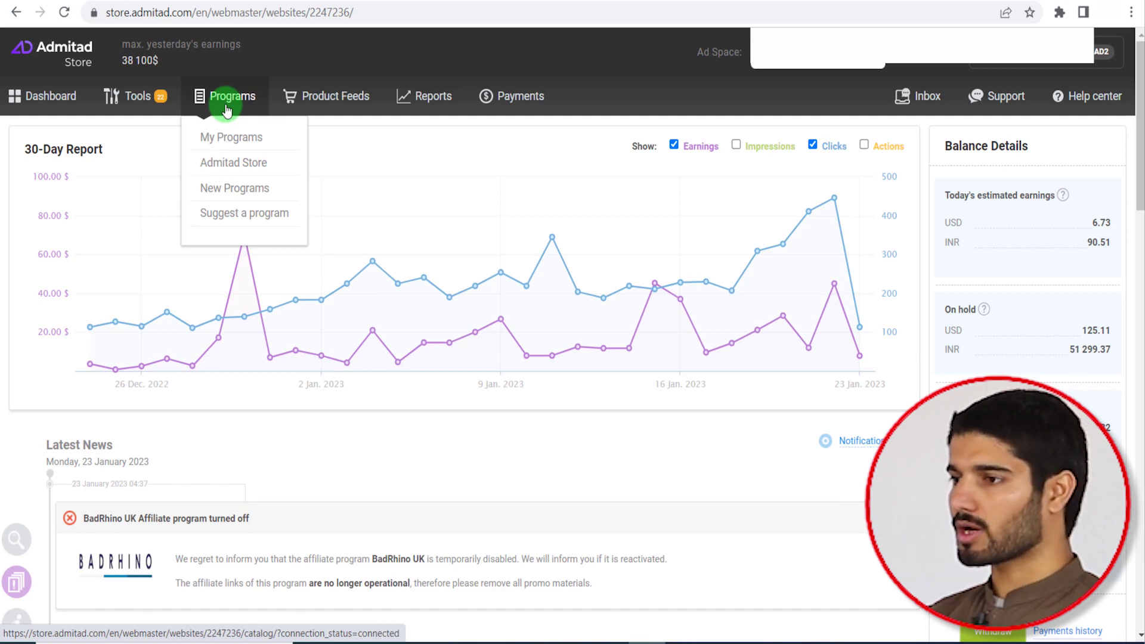
click(248, 172)
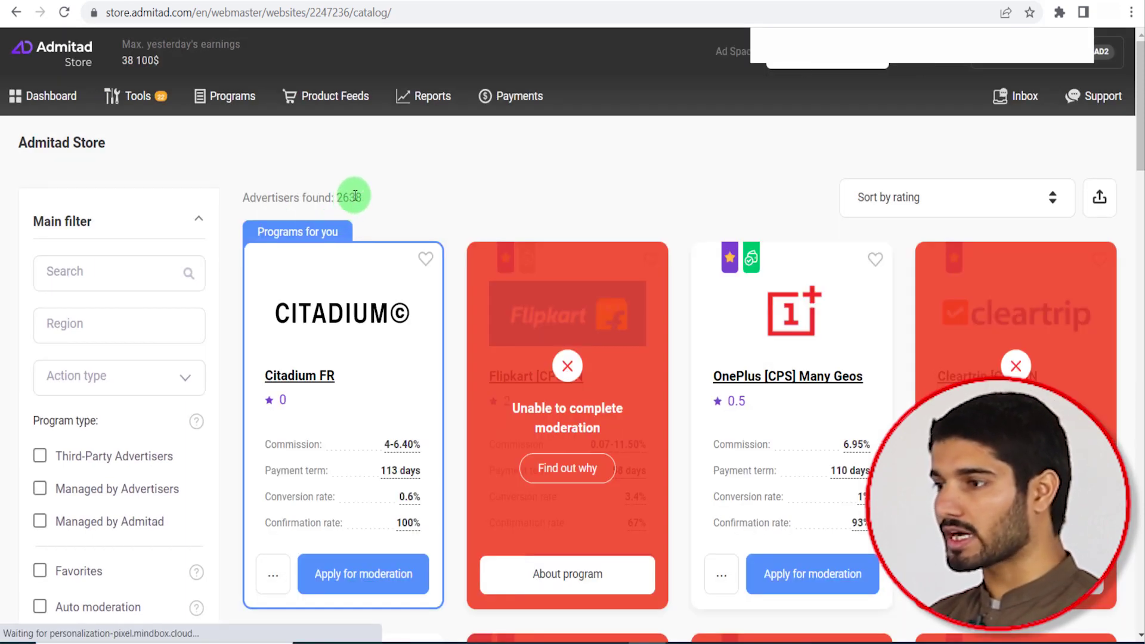
Highlight the number of advertisers found and look through the catalogue's program cards and filter groups.
drag(361, 197, 336, 198)
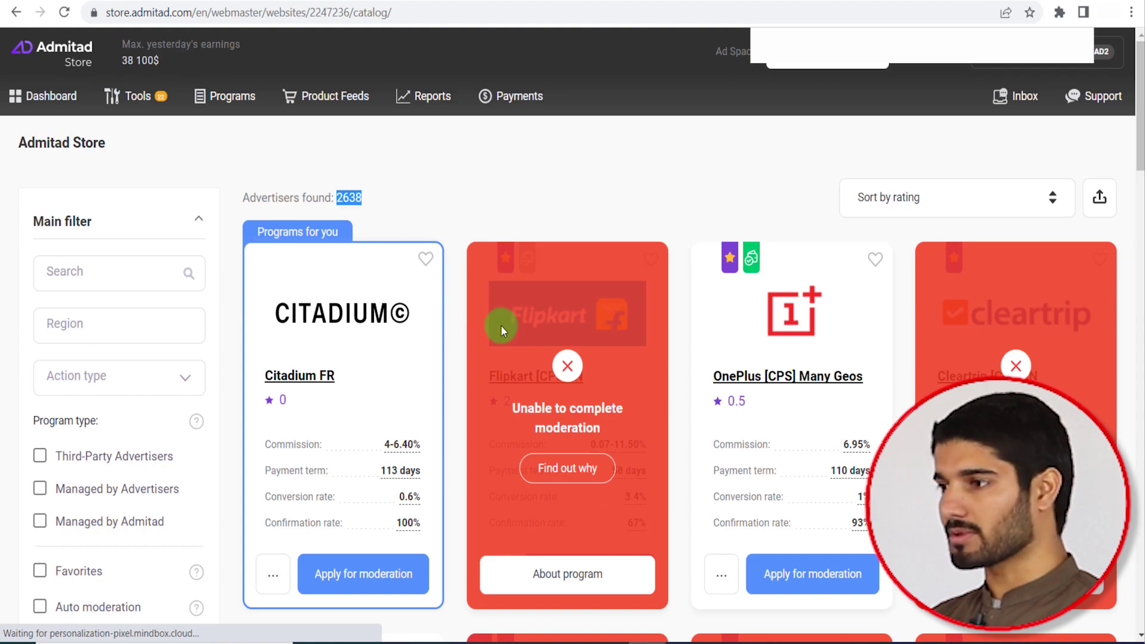
scroll(501, 341, down, 15)
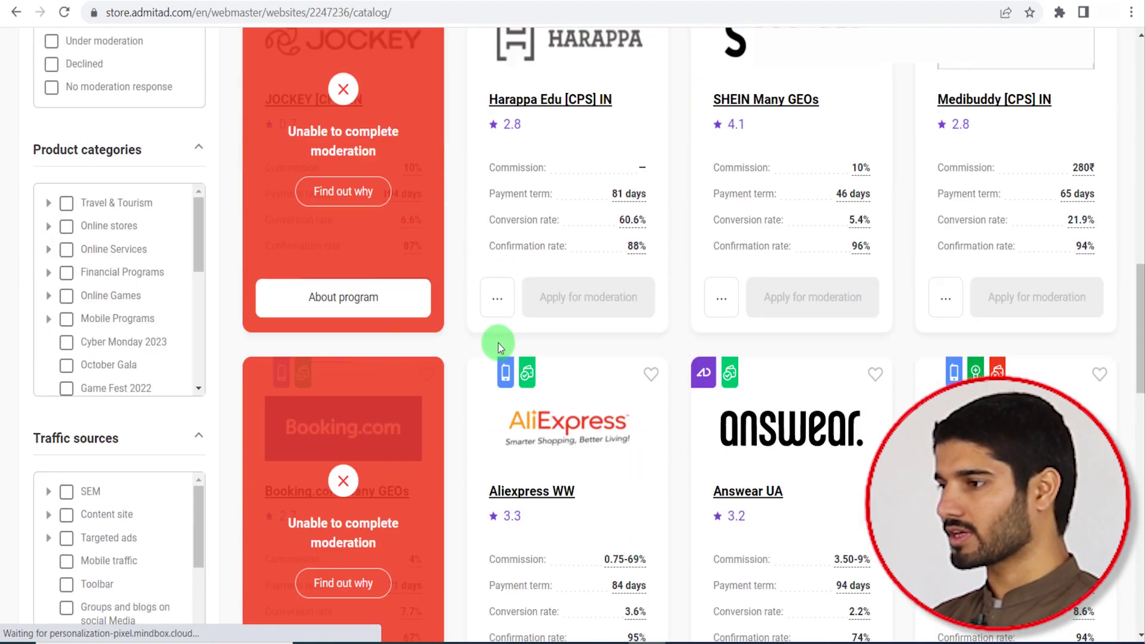
scroll(499, 343, down, 10)
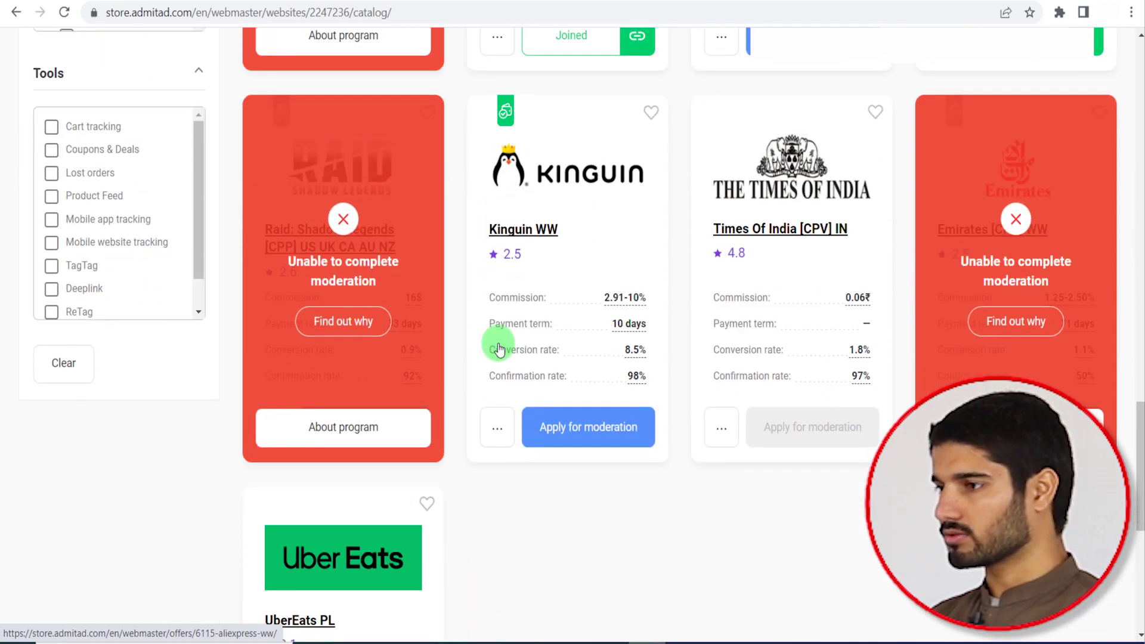
scroll(498, 347, up, 5)
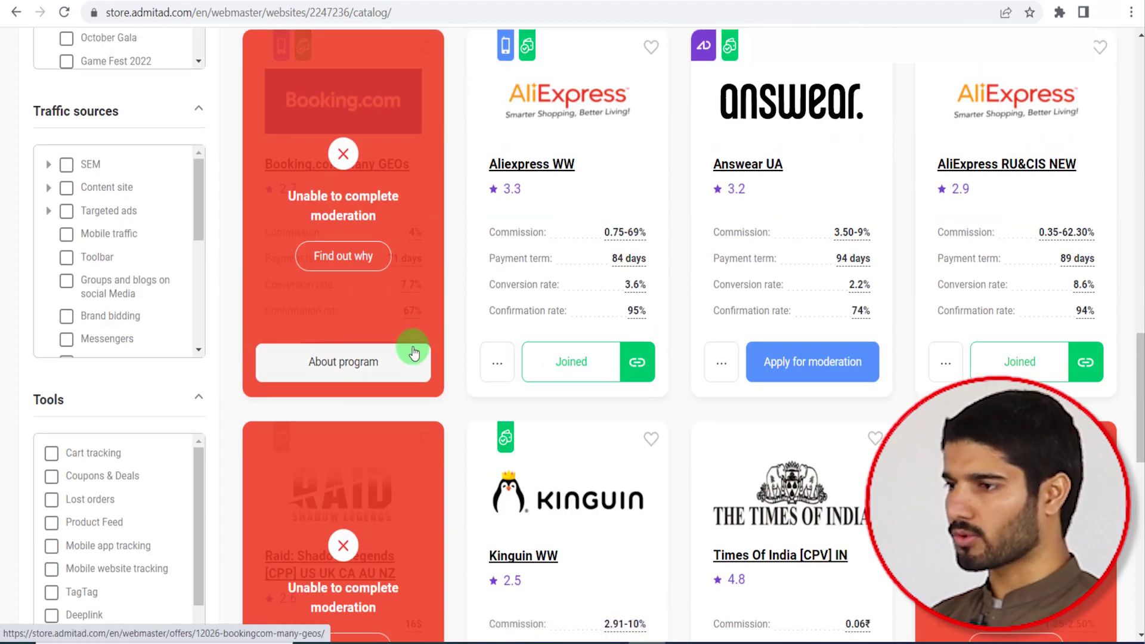
scroll(171, 332, up, 3)
scroll(171, 331, up, 10)
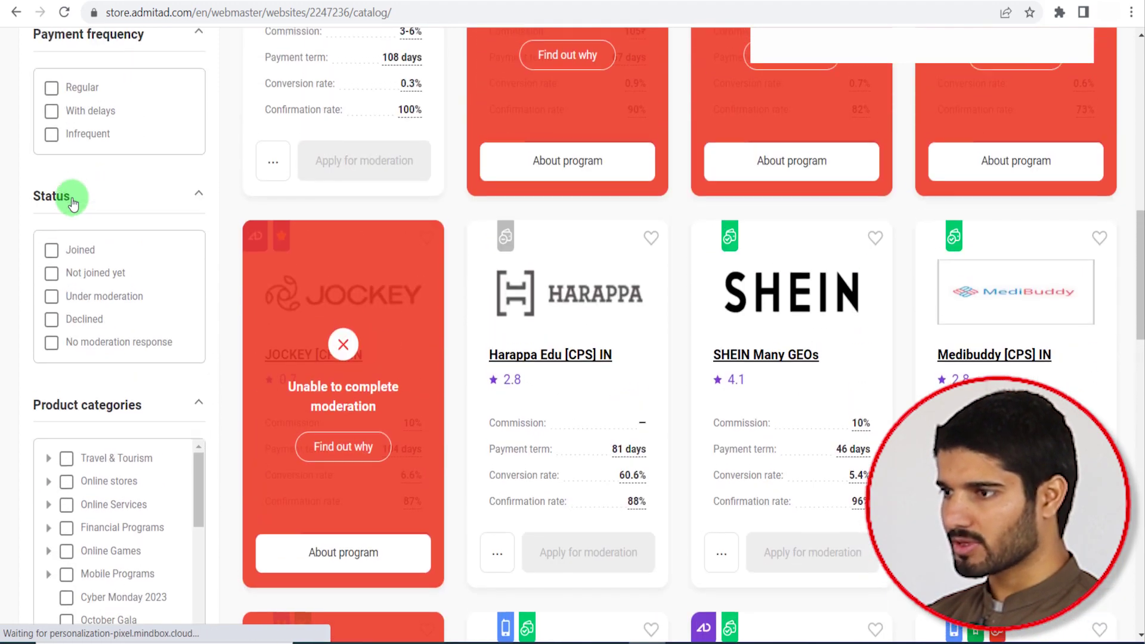
scroll(73, 199, up, 10)
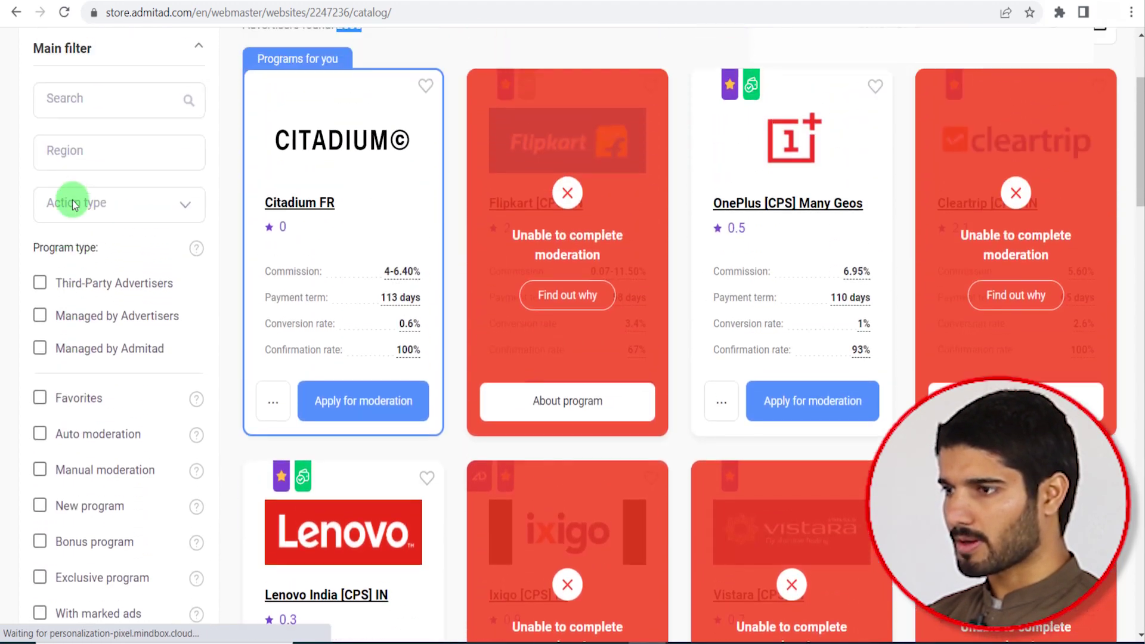
Filter the program catalogue by the Travel & Tourism product category.
scroll(73, 199, down, 1)
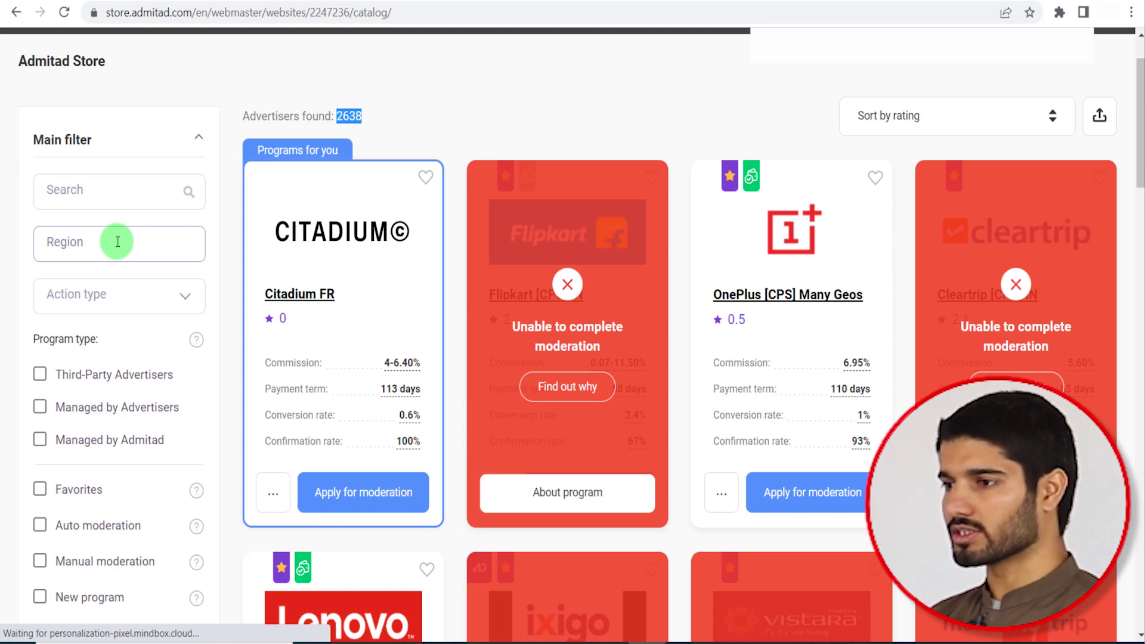
scroll(122, 272, down, 5)
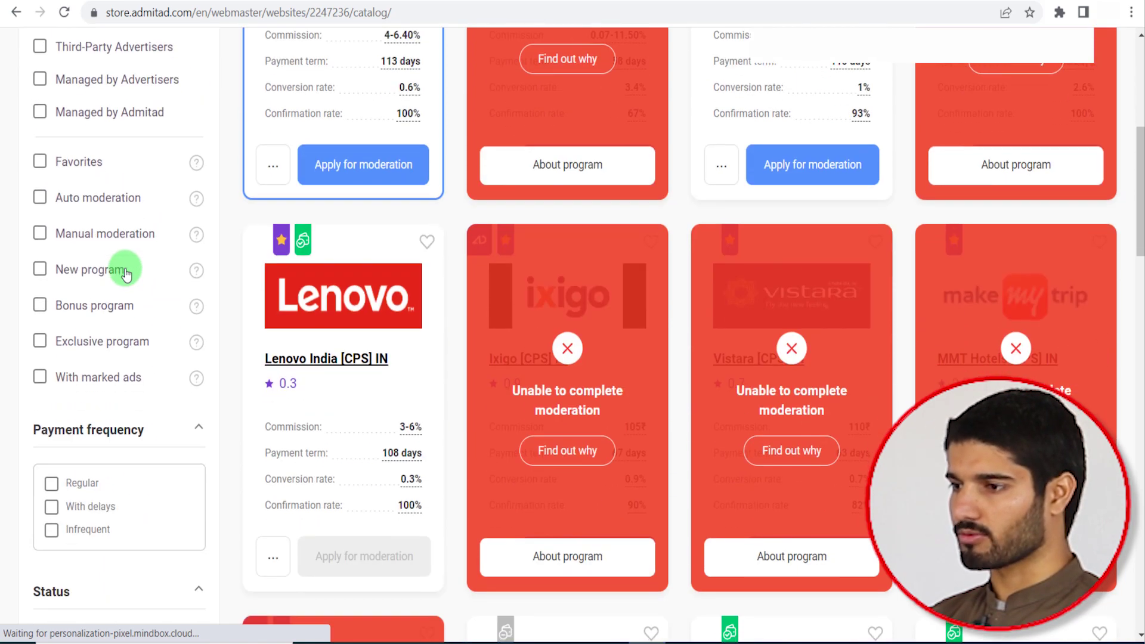
scroll(125, 272, down, 4)
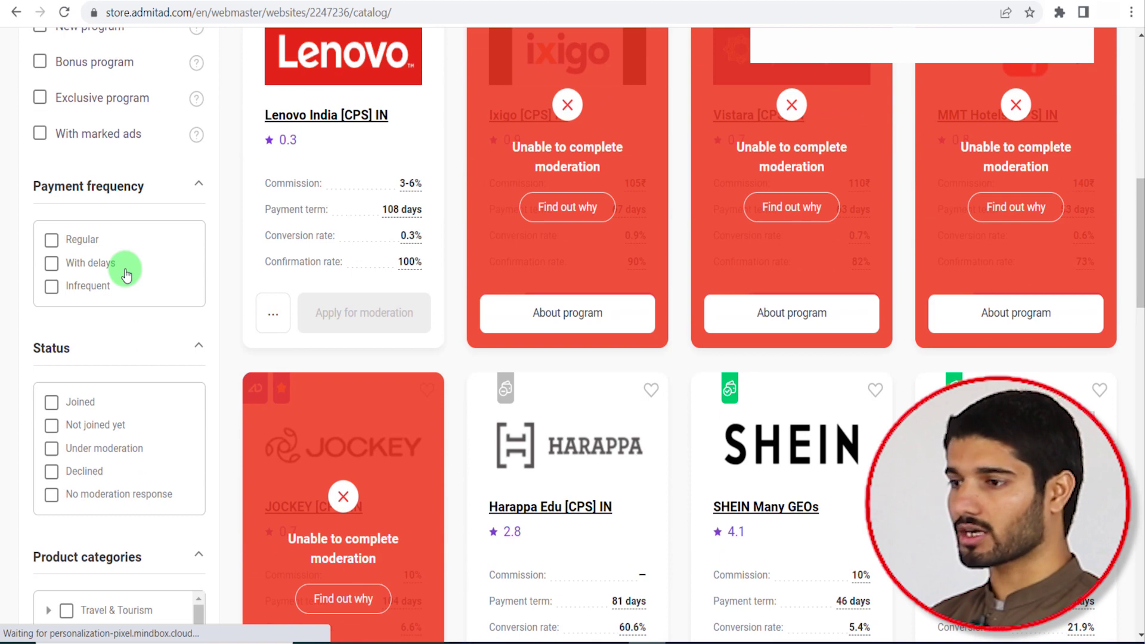
scroll(125, 274, down, 5)
scroll(126, 273, down, 3)
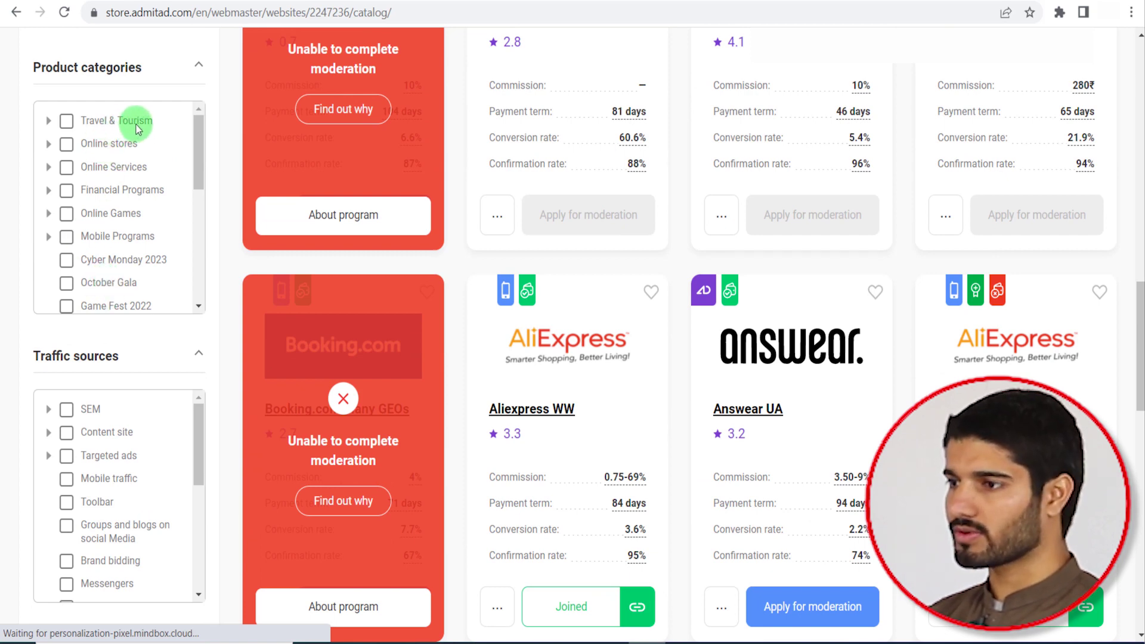
click(59, 116)
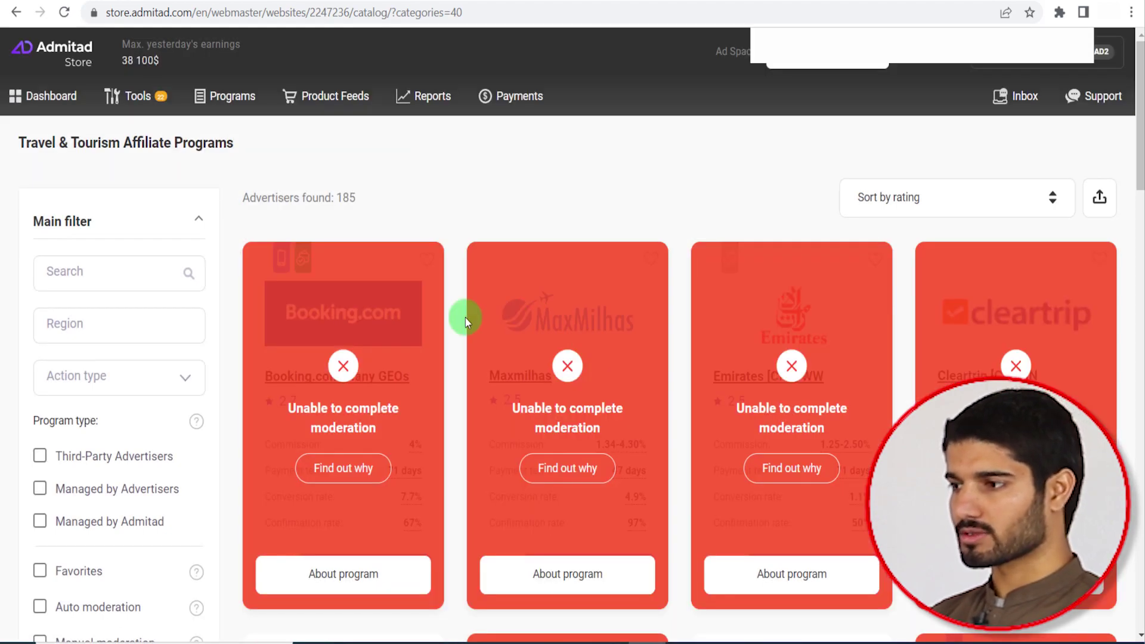
Look through the Travel & Tourism programs and the subcategories offered in the product category filter.
scroll(483, 326, down, 7)
scroll(485, 330, down, 6)
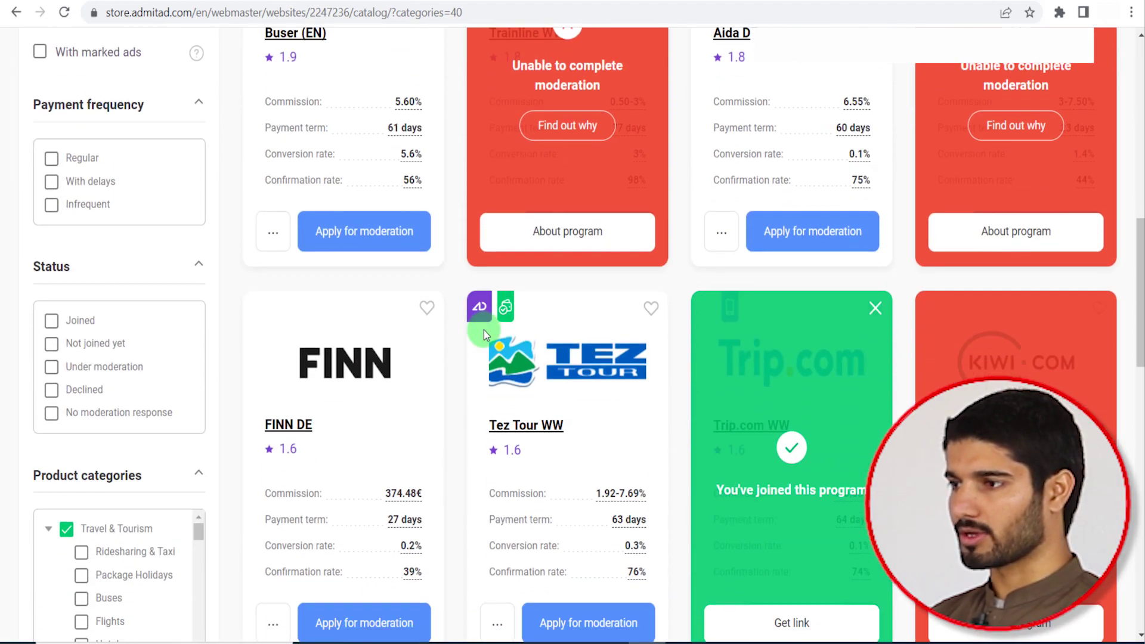
scroll(136, 391, down, 3)
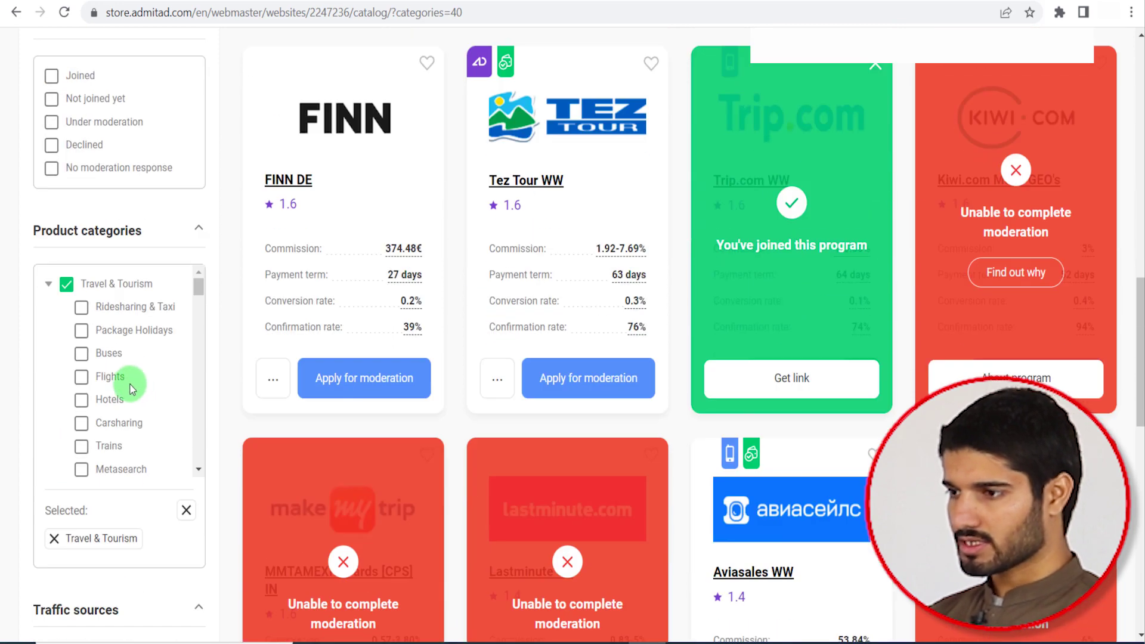
scroll(137, 375, down, 1)
scroll(136, 372, up, 2)
scroll(123, 358, down, 4)
scroll(117, 357, down, 3)
scroll(118, 362, up, 1)
scroll(116, 361, down, 3)
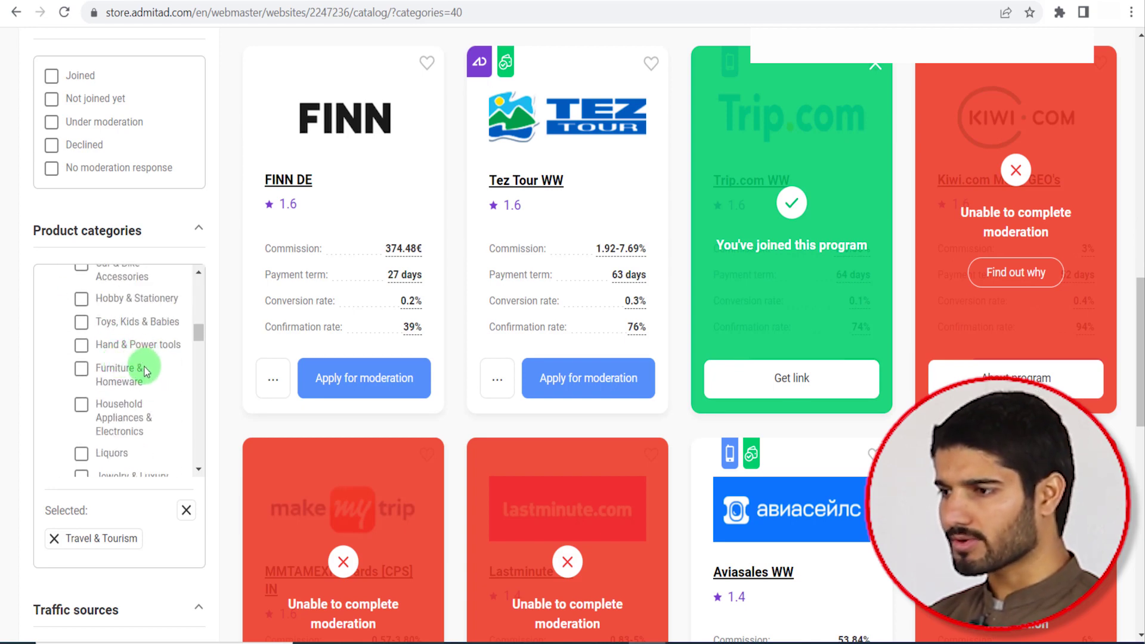
scroll(145, 376, down, 3)
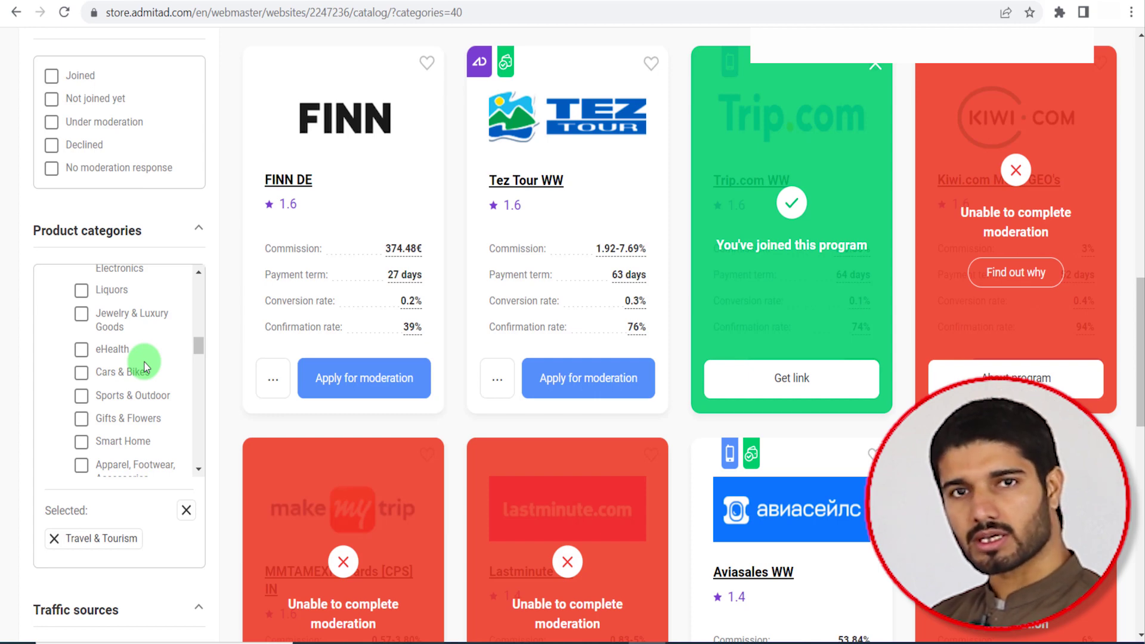
scroll(127, 369, up, 10)
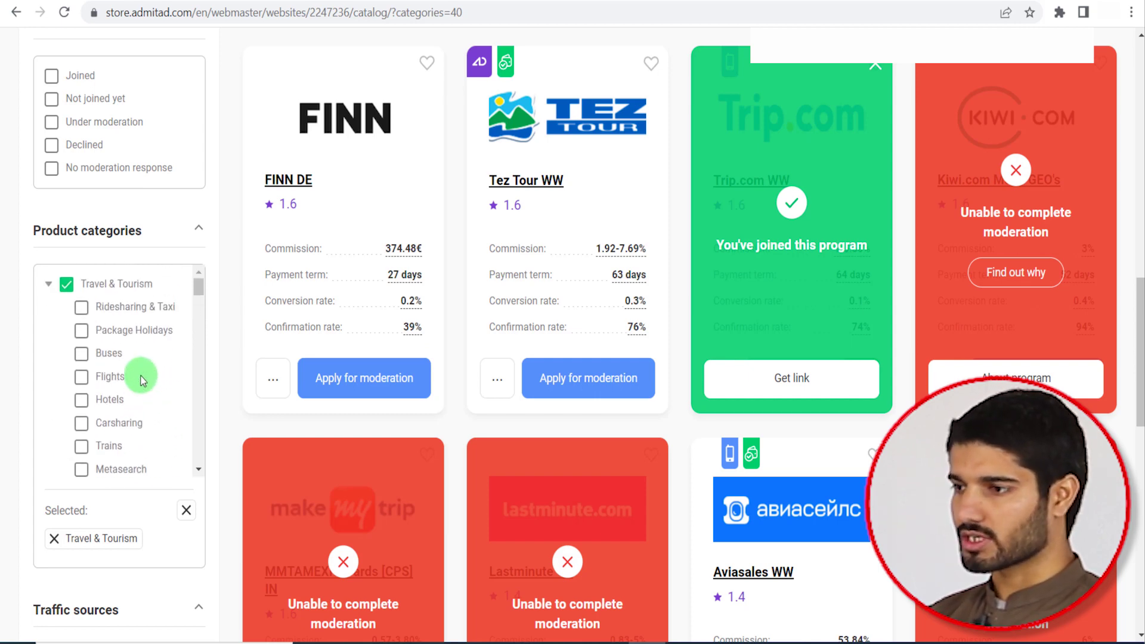
Open My Programs to list the affiliate programs already joined.
scroll(217, 204, up, 15)
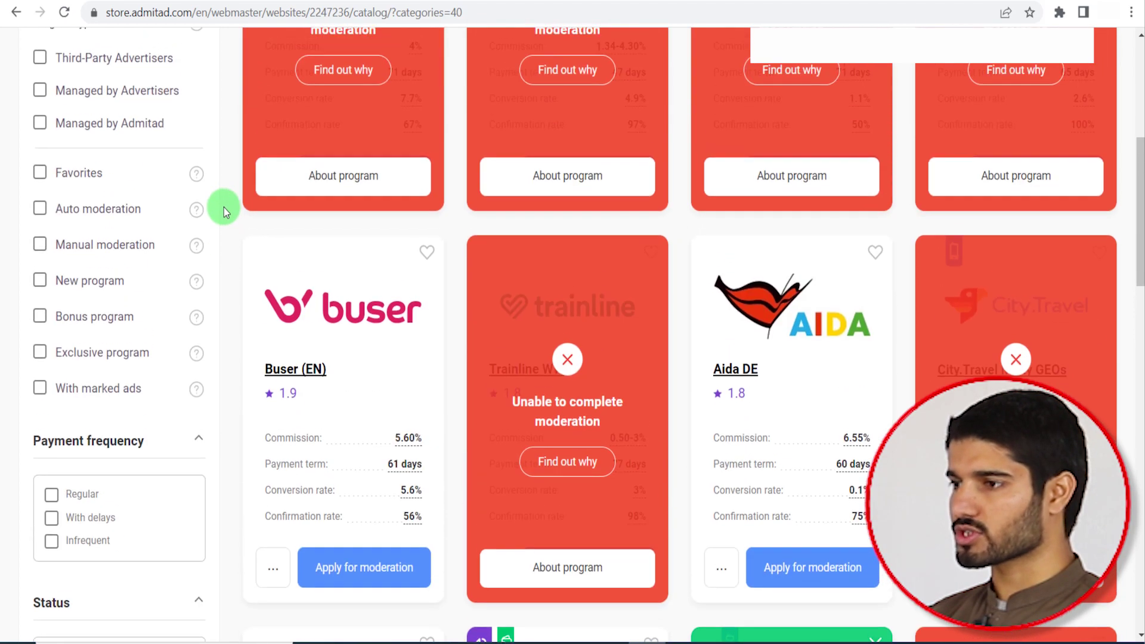
click(241, 100)
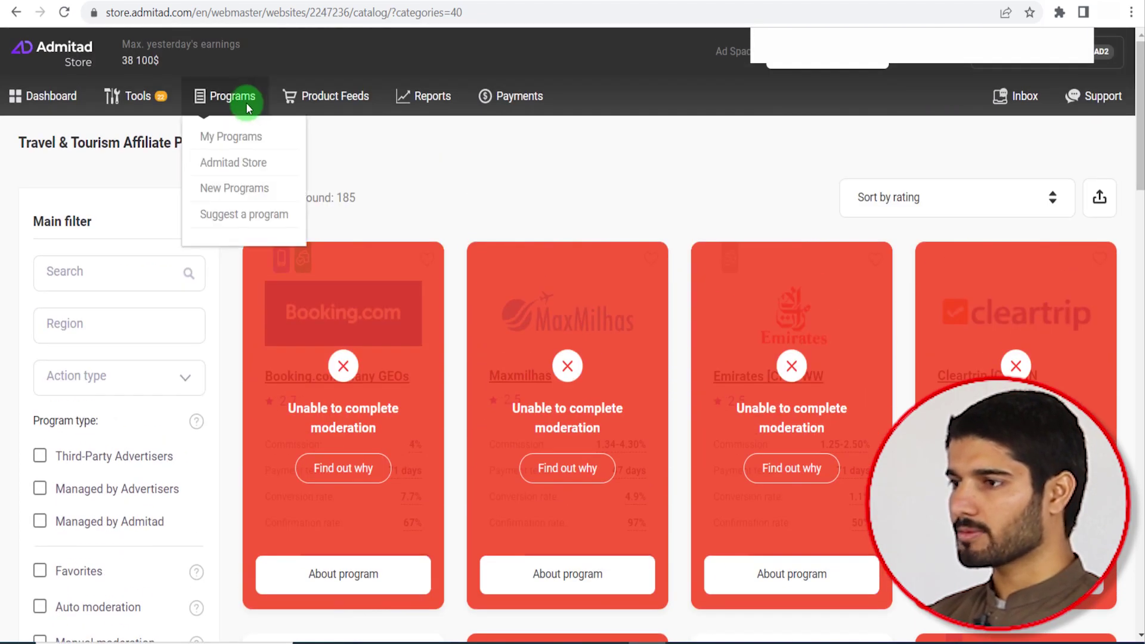
click(248, 138)
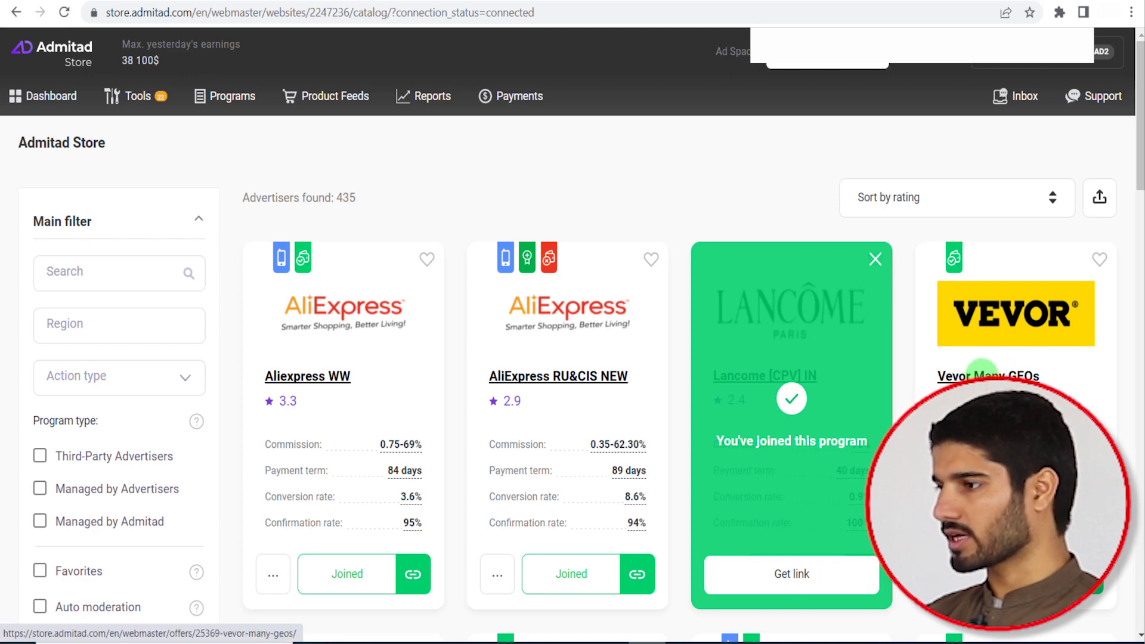
Open the Vevor Many GEOs program and select the default affiliate link in its banners and links.
click(978, 375)
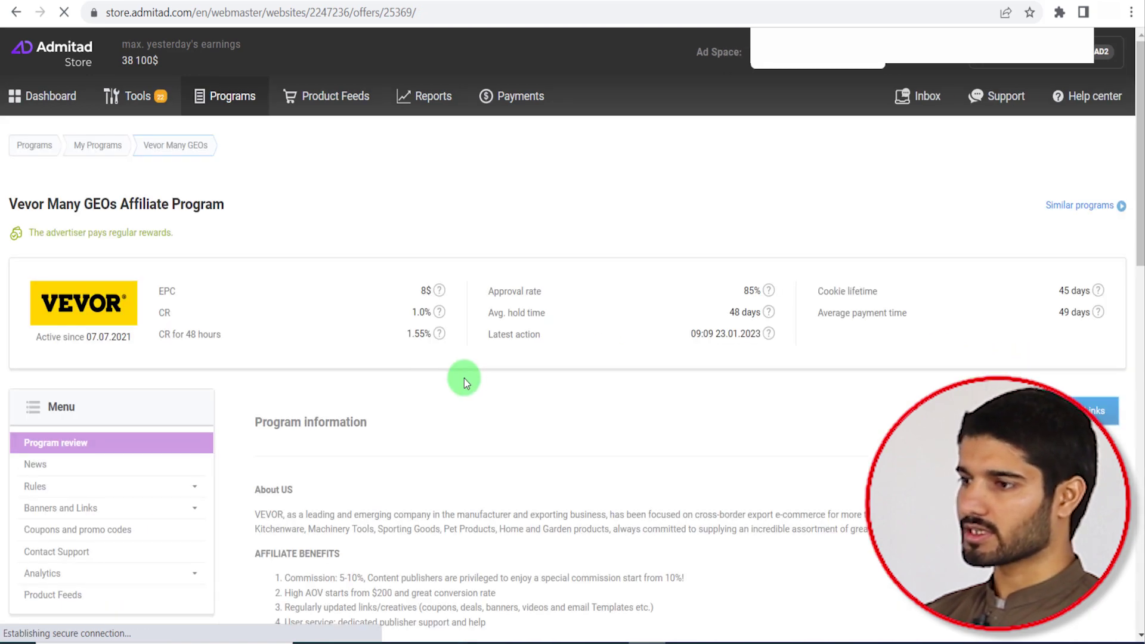
click(1093, 411)
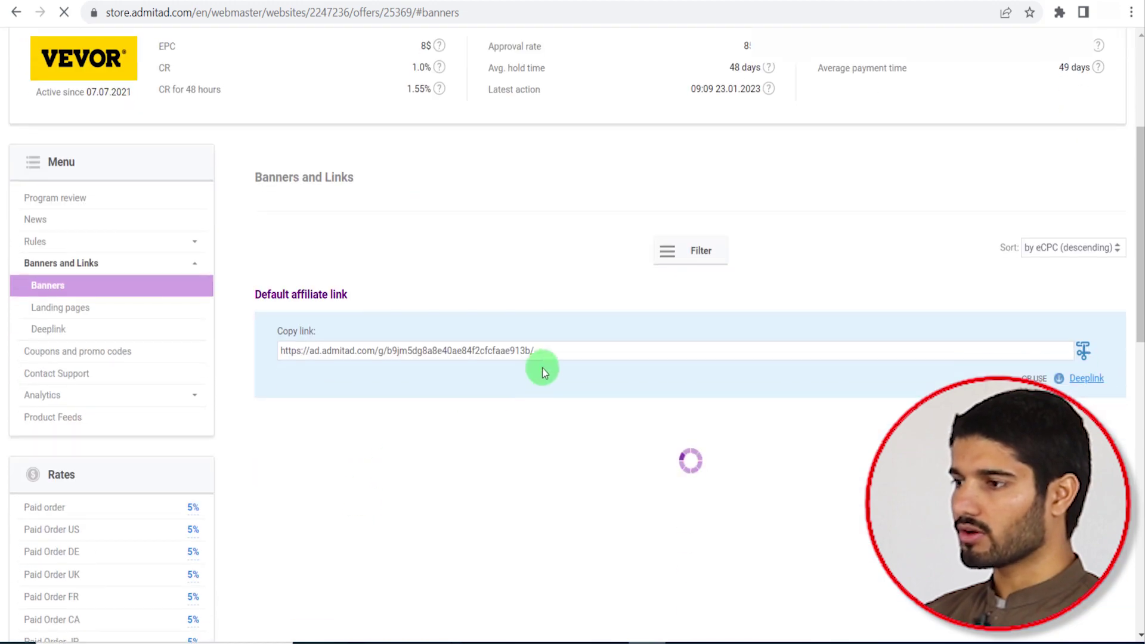
click(540, 351)
click(540, 350)
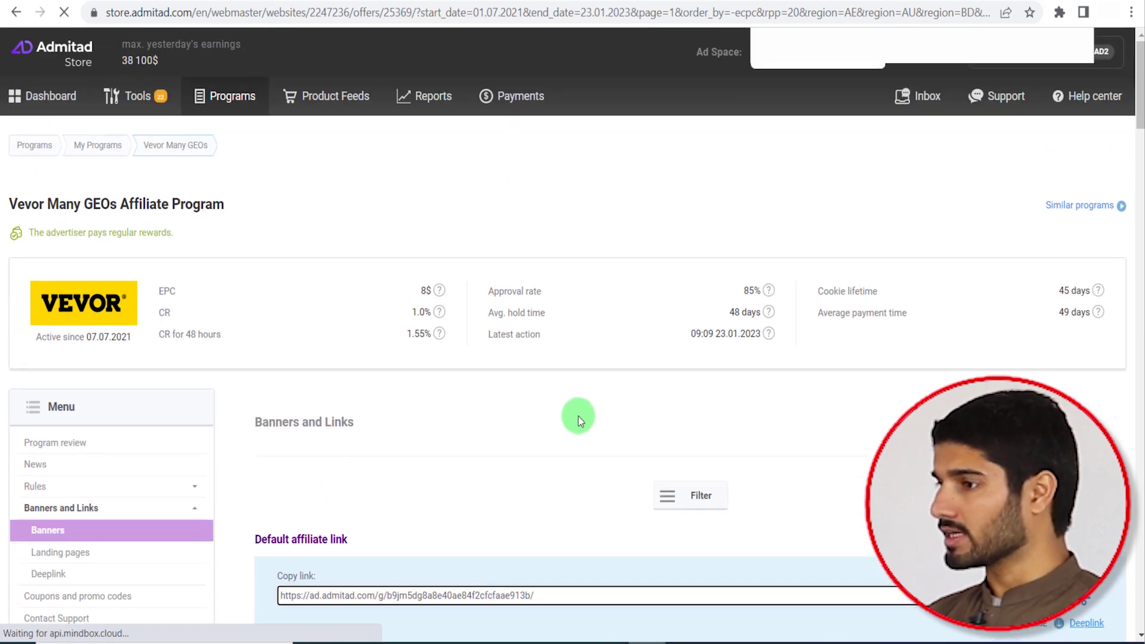
Examine the Vevor program's cookie lifetime, paid order rates by country, supported regions, tools and categories.
drag(881, 290, 817, 290)
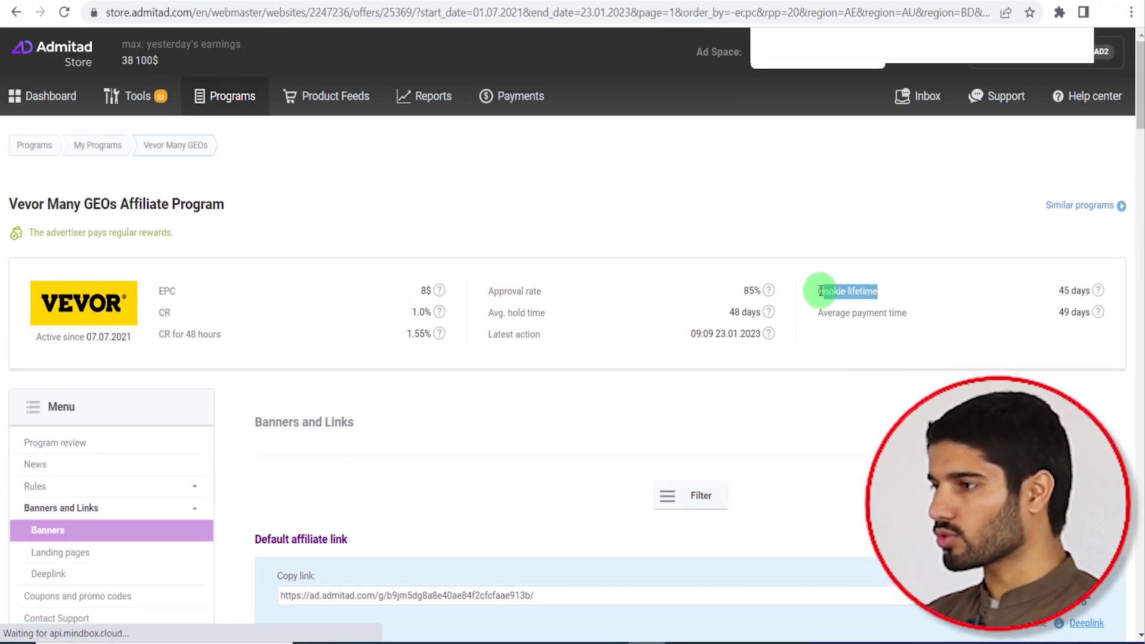
drag(1053, 288, 1095, 297)
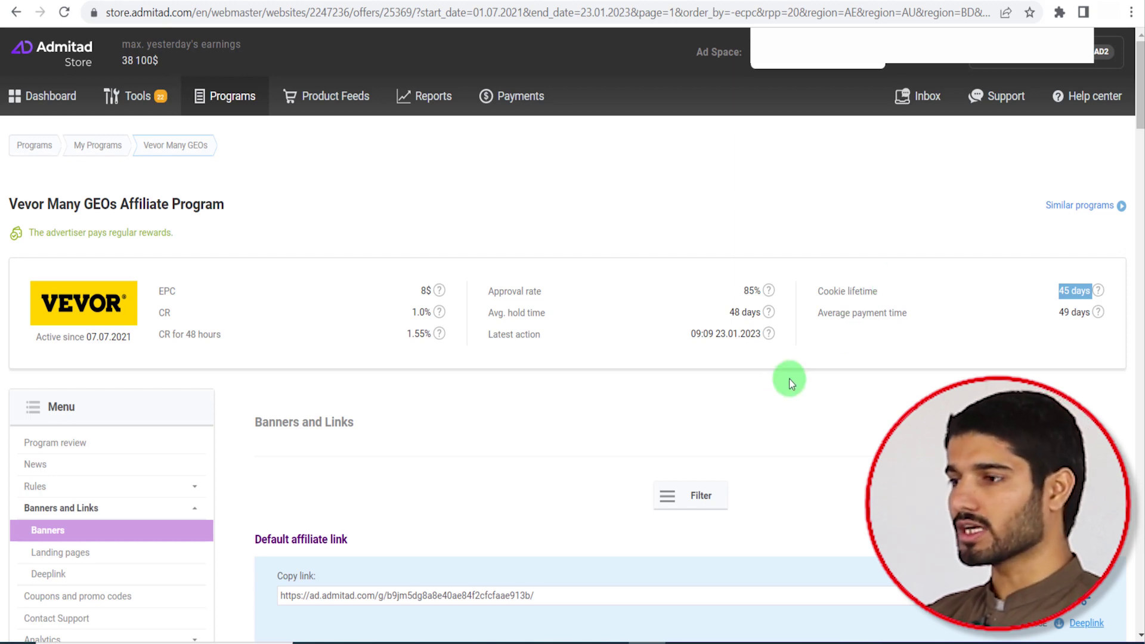
scroll(459, 429, down, 7)
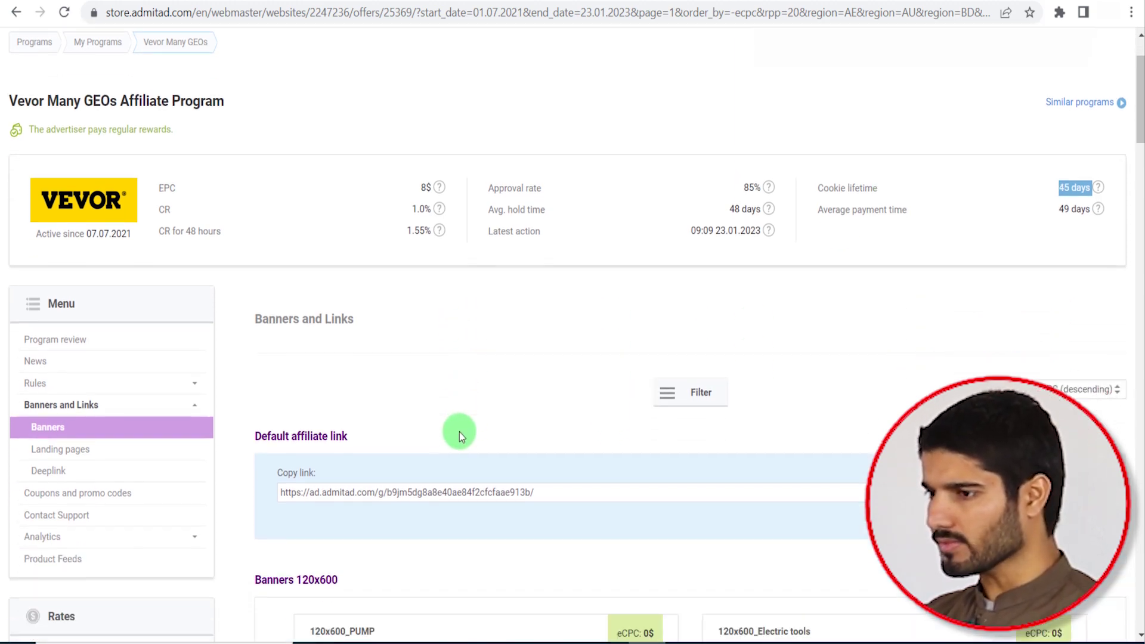
scroll(459, 432, down, 1)
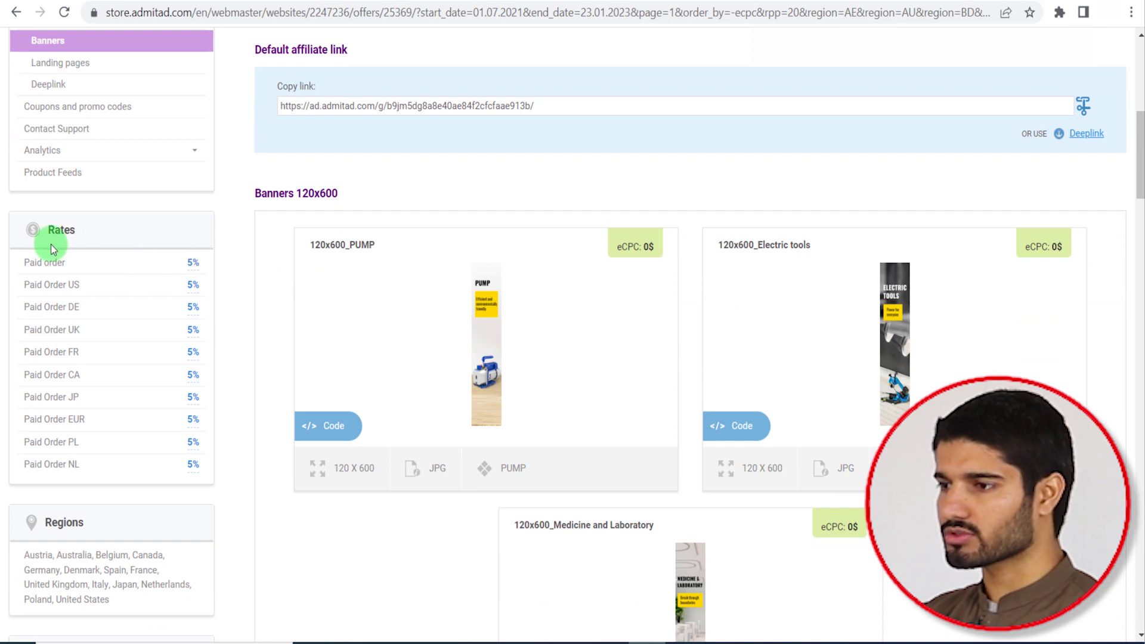
double_click(73, 285)
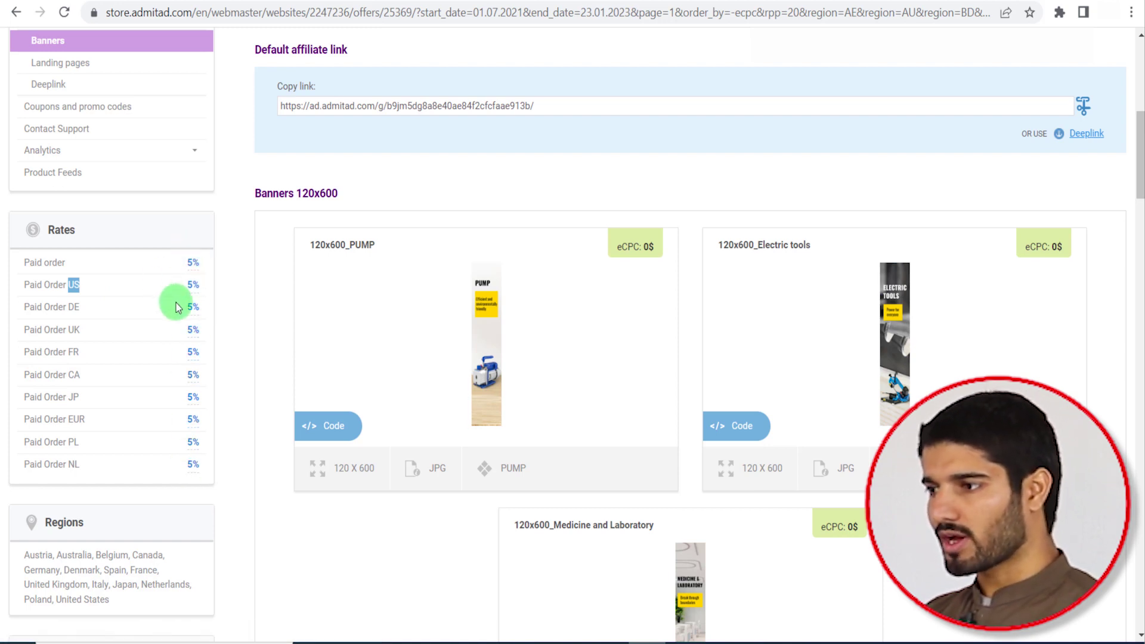
scroll(173, 285, down, 1)
scroll(173, 286, down, 4)
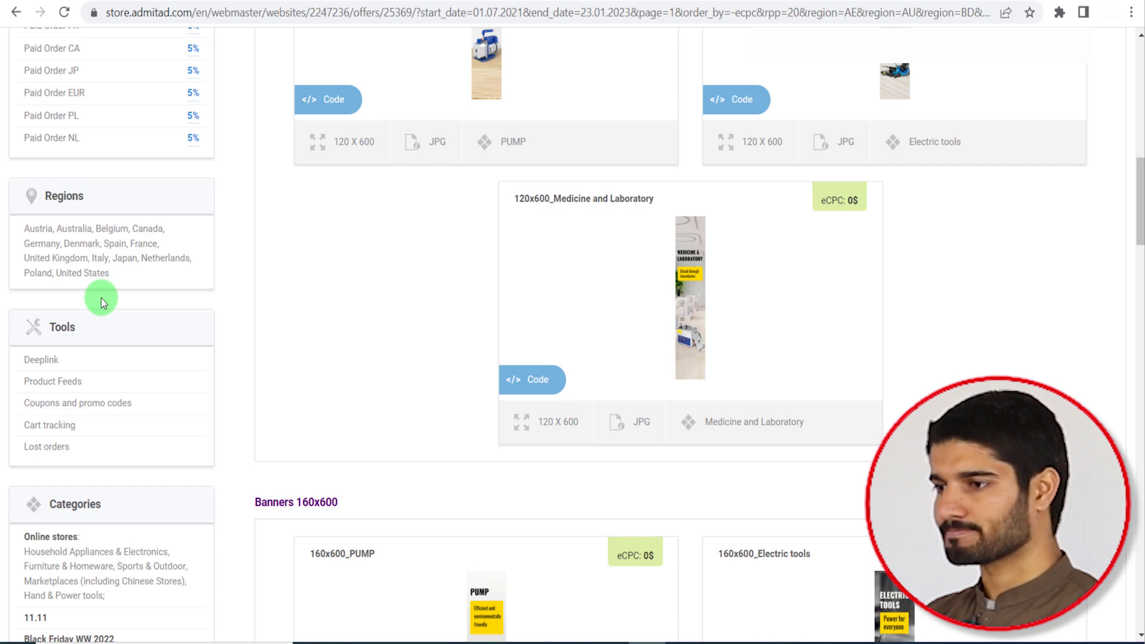
scroll(101, 298, down, 3)
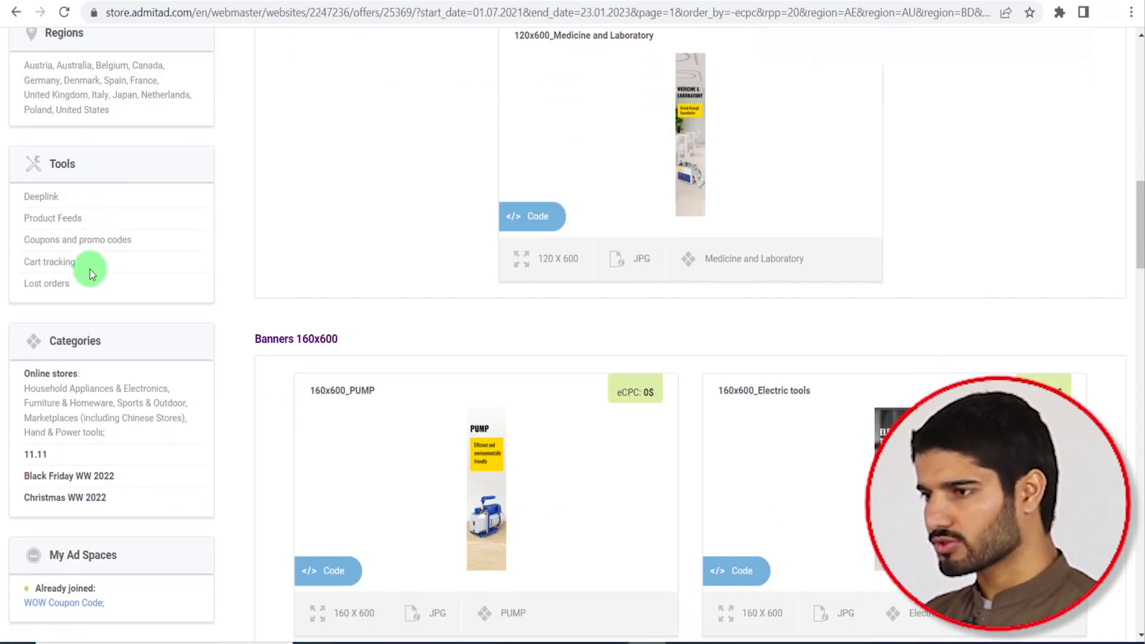
Check the Vevor program's categories and joined ad spaces, and return to its program summary.
scroll(89, 346, down, 2)
scroll(90, 347, down, 2)
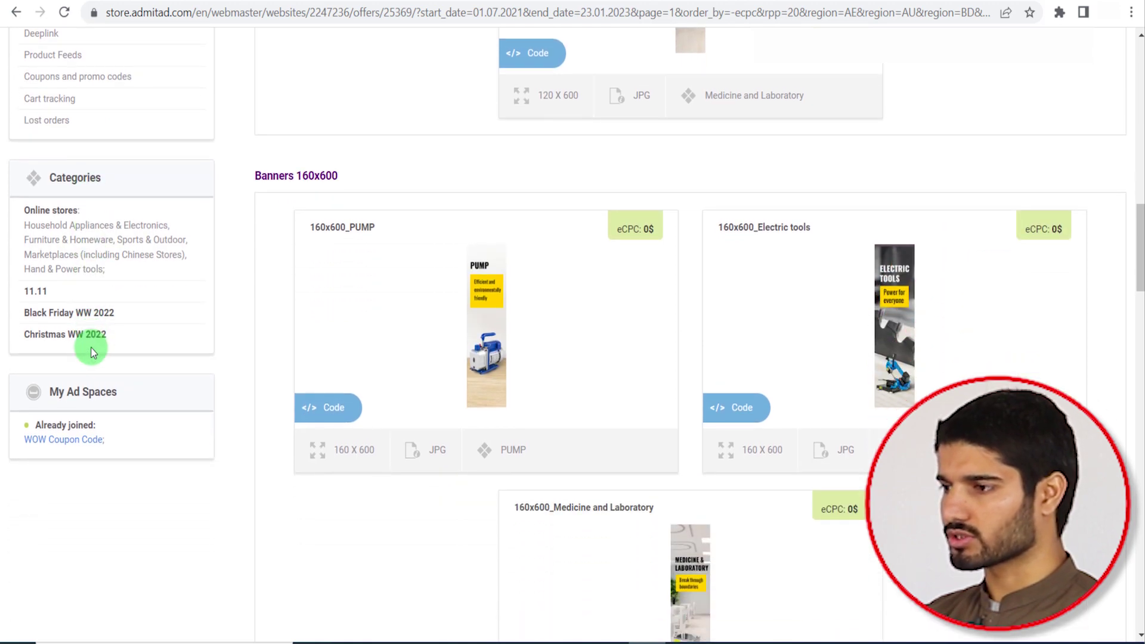
scroll(133, 332, up, 15)
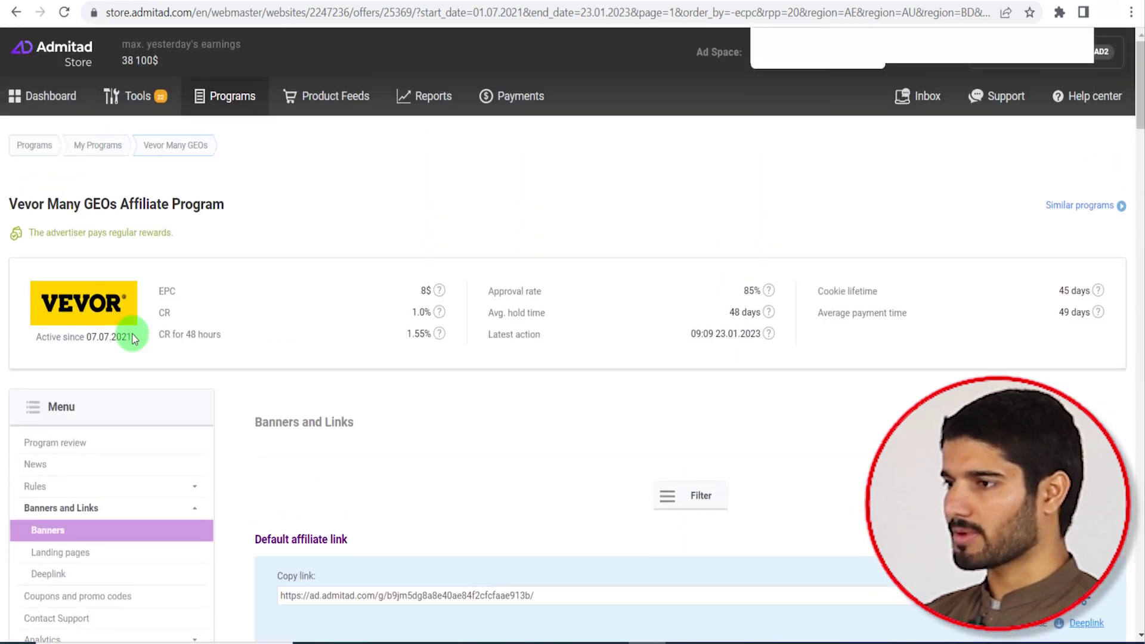
Open the full Admitad Store program catalogue and view the SHEIN Many GEOs program.
mouse_move(234, 96)
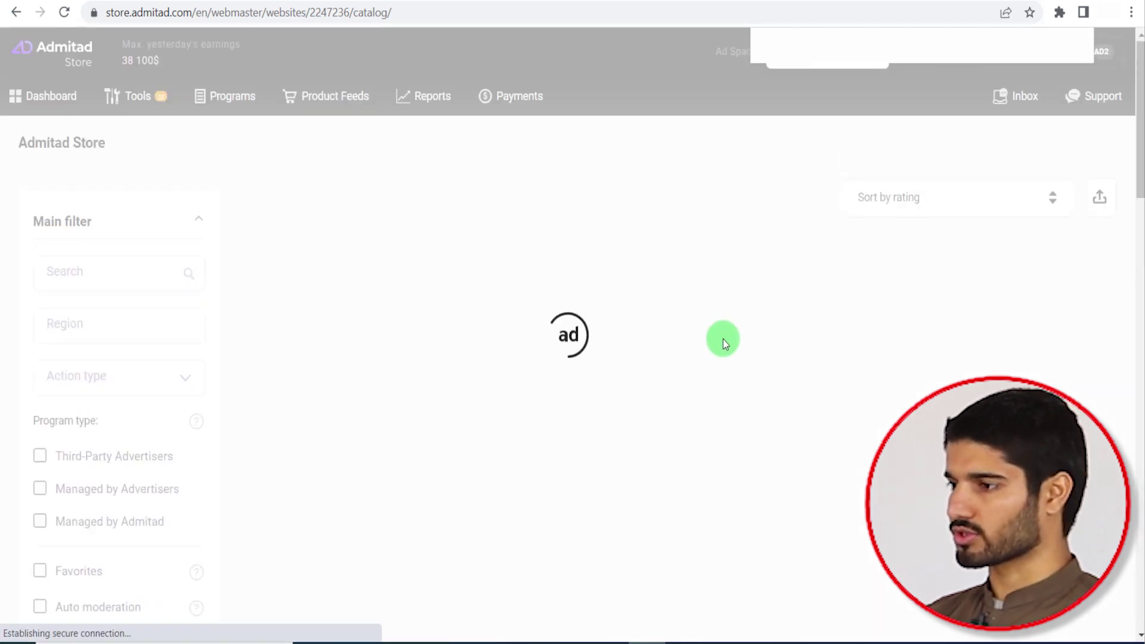
scroll(681, 309, down, 10)
scroll(675, 309, down, 10)
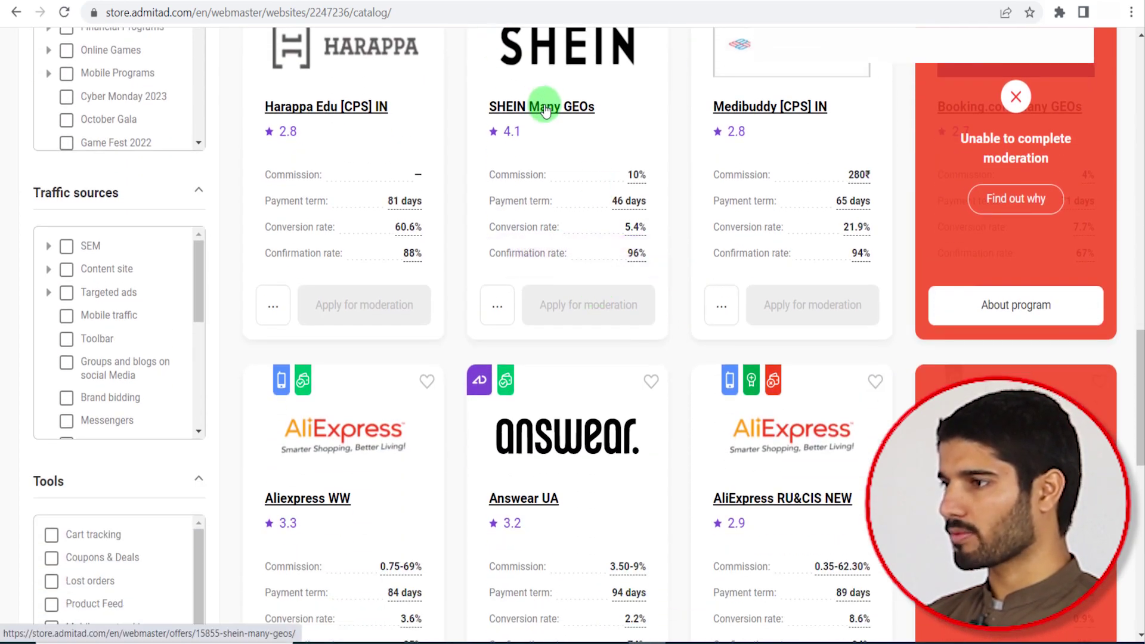
click(571, 74)
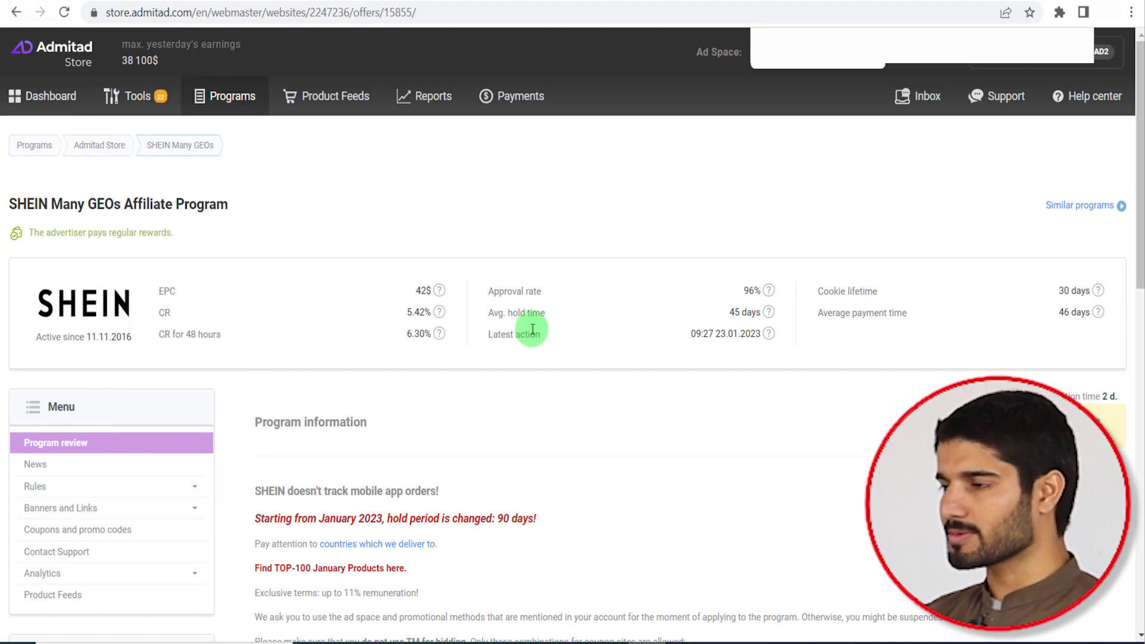
Go back to the program catalogue and open the Kinguin WW program.
key(alt+Left)
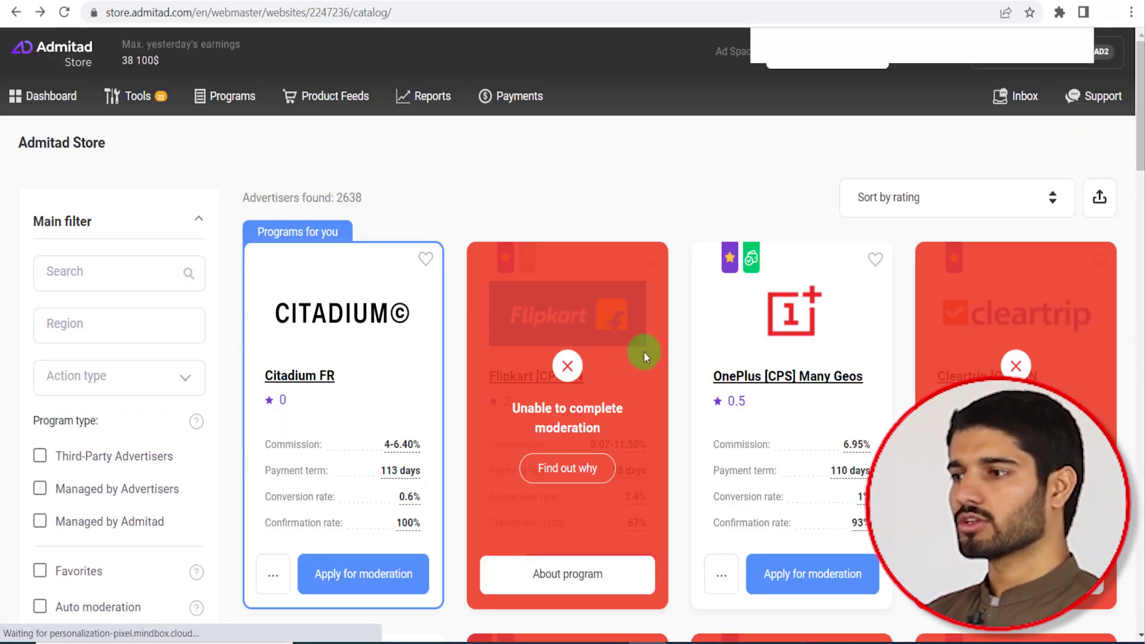
scroll(563, 364, down, 10)
scroll(560, 388, down, 10)
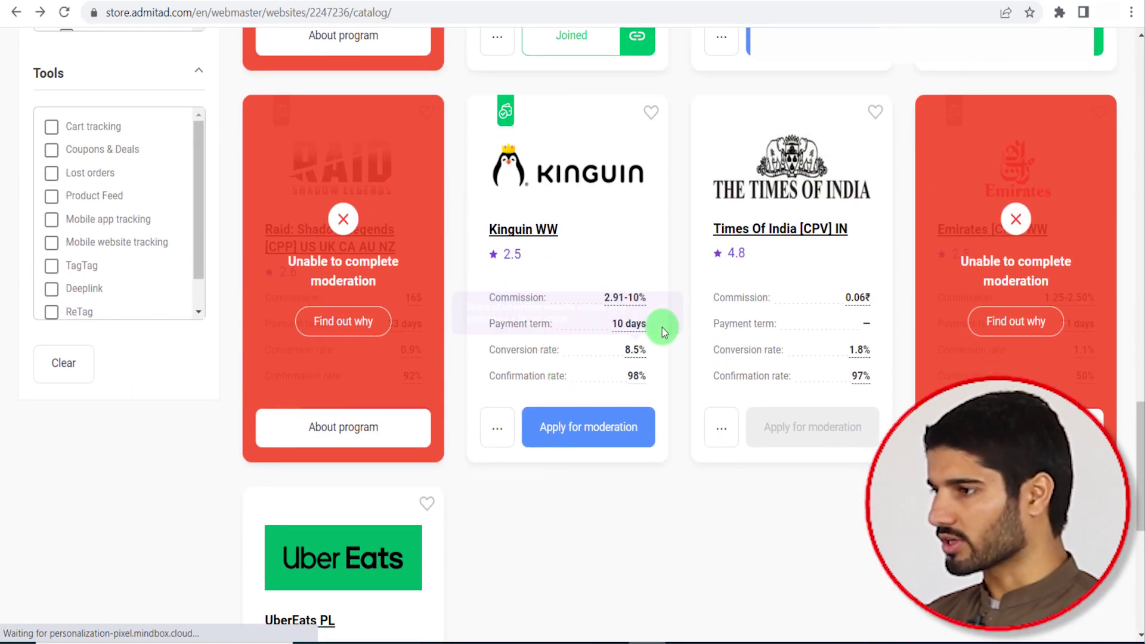
click(528, 233)
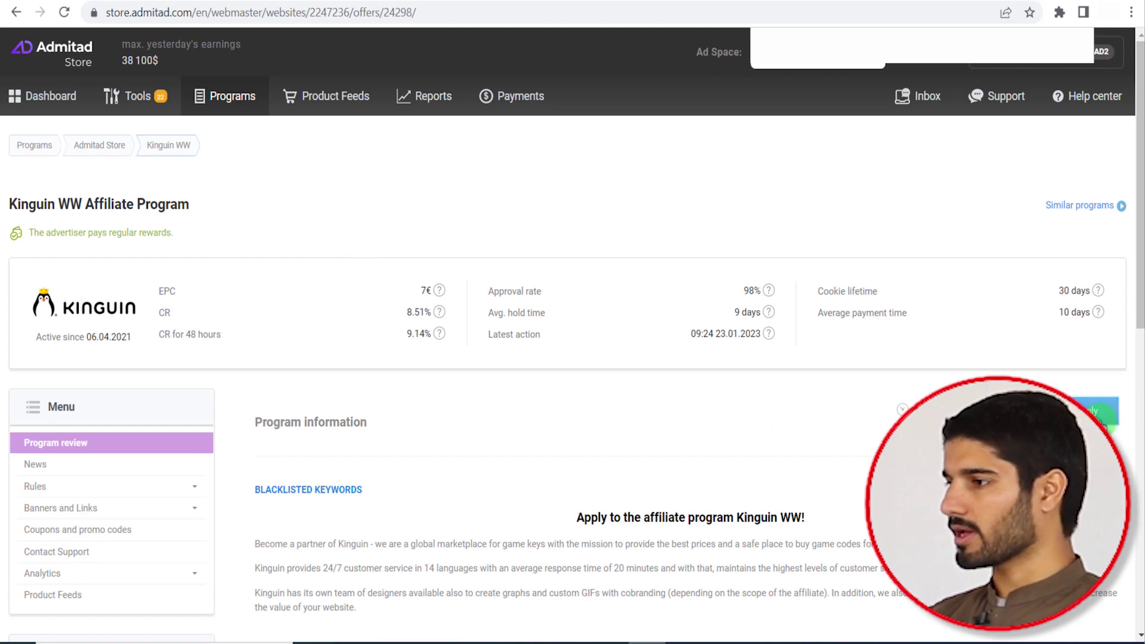
Examine the Kinguin WW program's cookie lifetime, new-user purchase rate and full list of supported regions.
drag(818, 292, 1050, 296)
scroll(21, 363, down, 8)
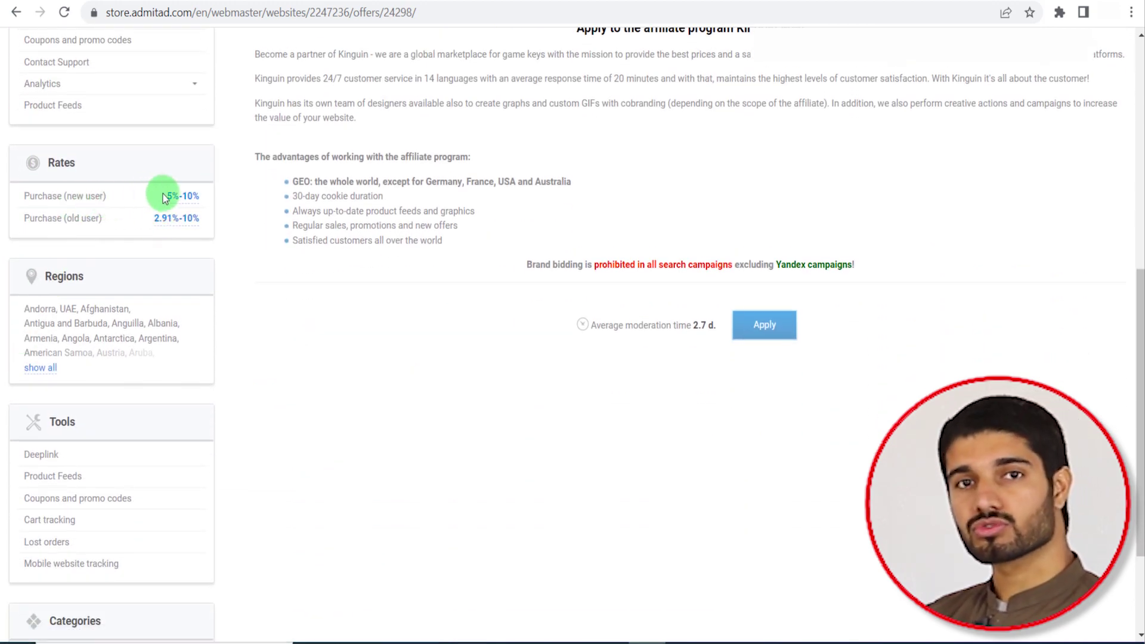
drag(162, 195, 197, 193)
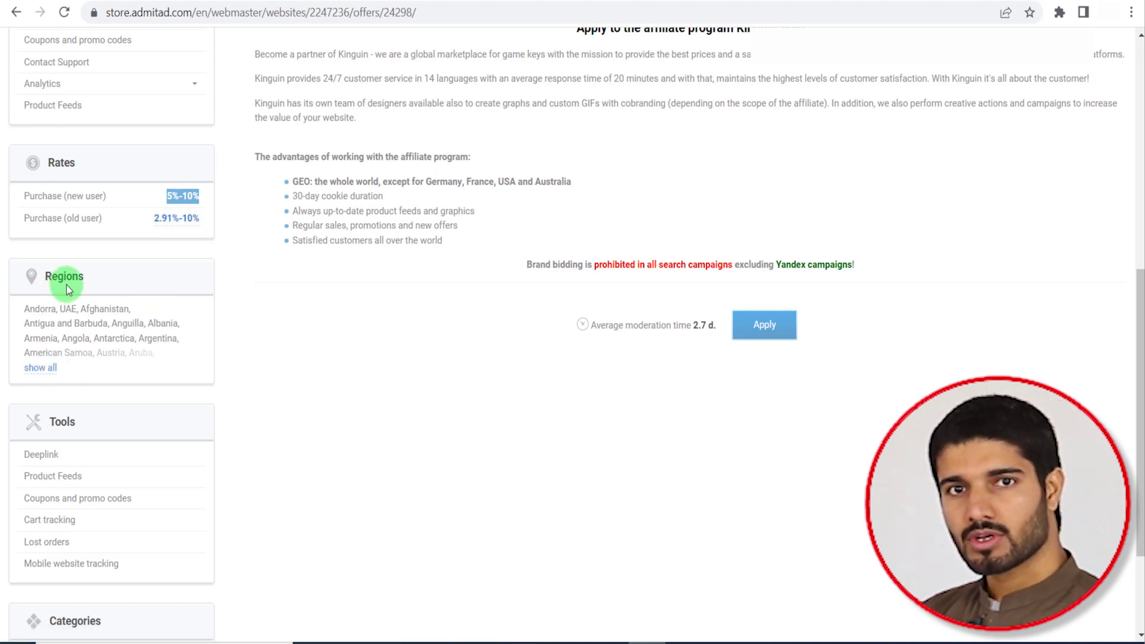
click(53, 370)
scroll(137, 427, down, 5)
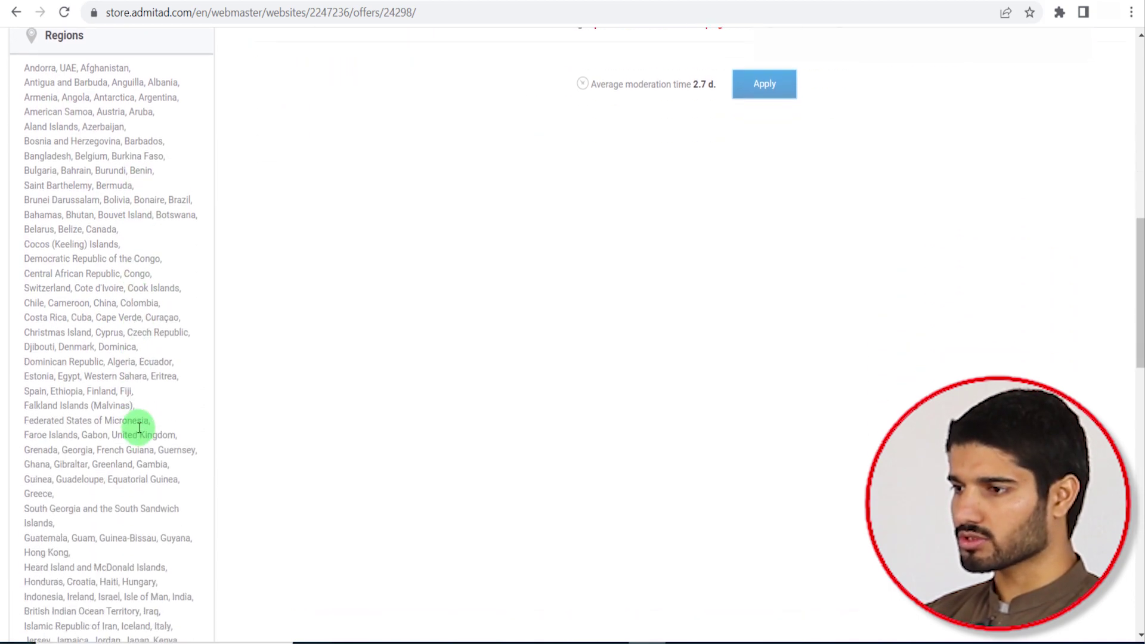
scroll(138, 432, down, 10)
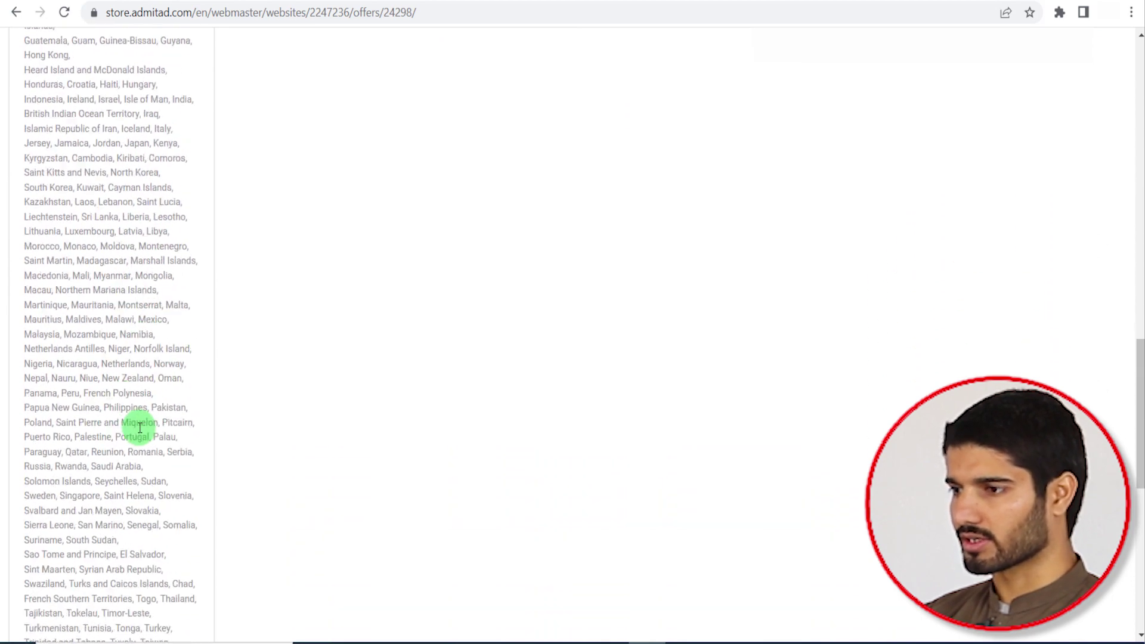
scroll(140, 428, up, 20)
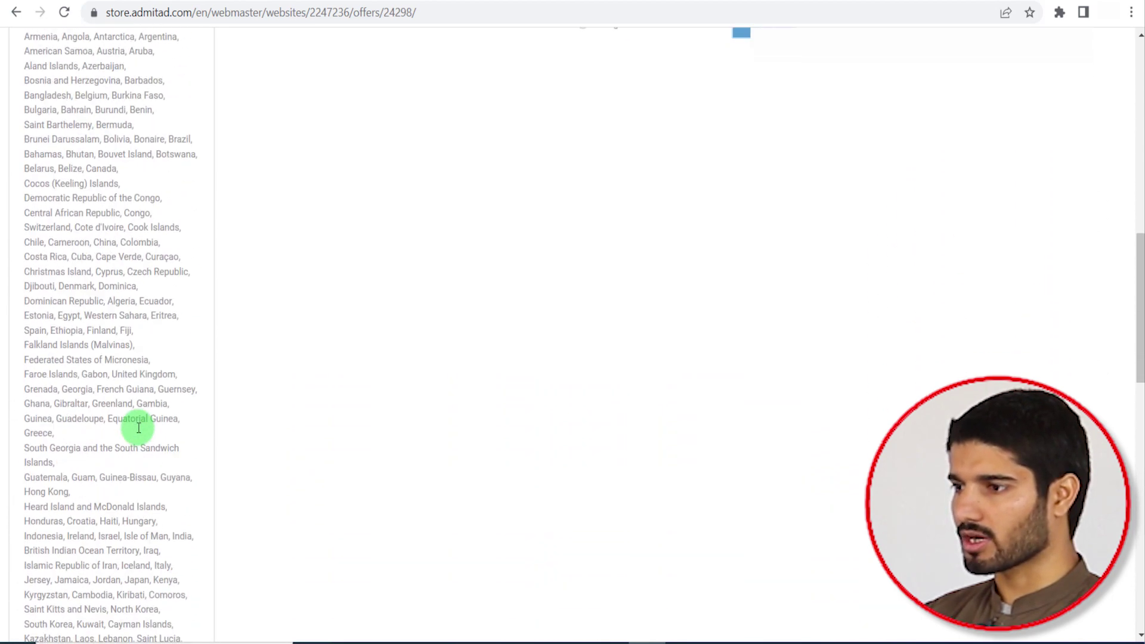
scroll(136, 431, up, 1)
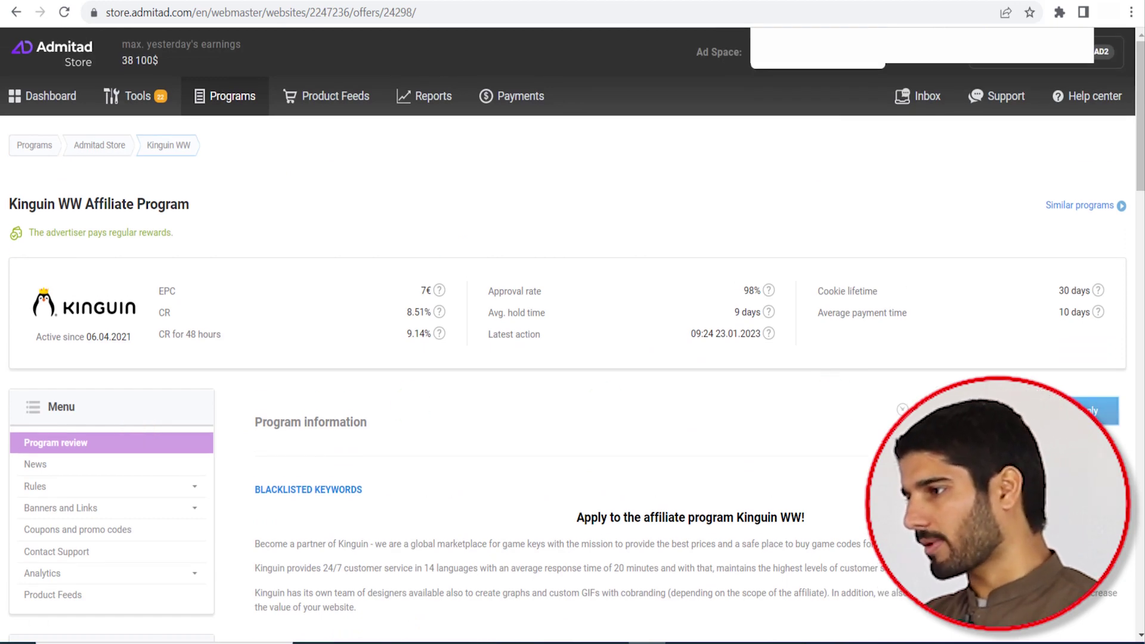
Open the Kinguin WW application for the WOW Coupon Code ad space, agree to the terms, and close it without joining.
click(1093, 411)
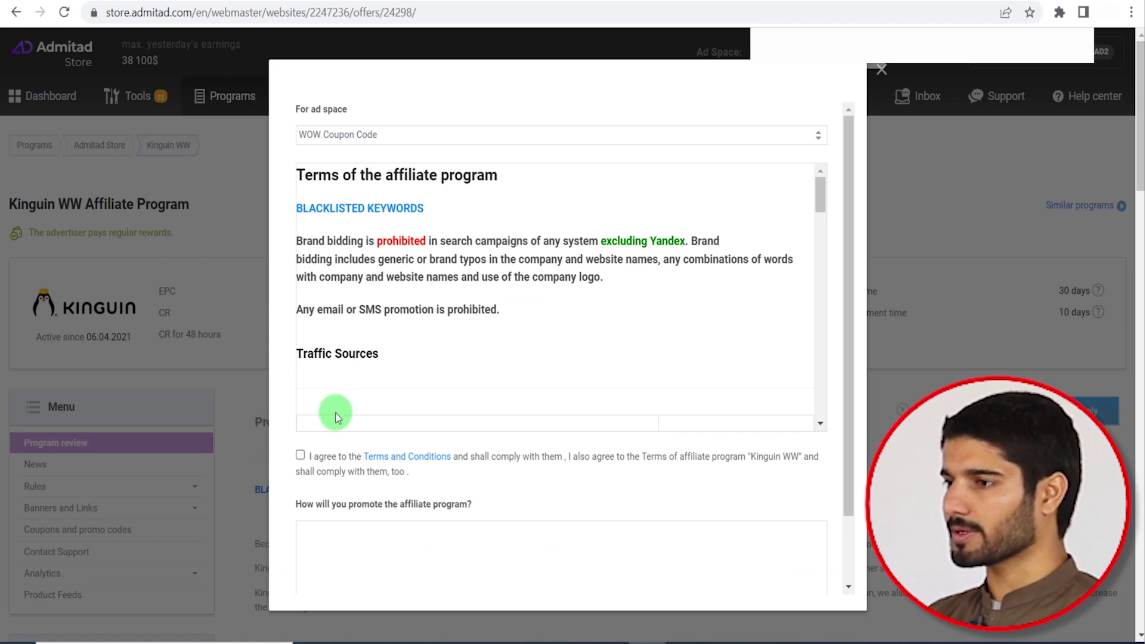
scroll(388, 435, down, 2)
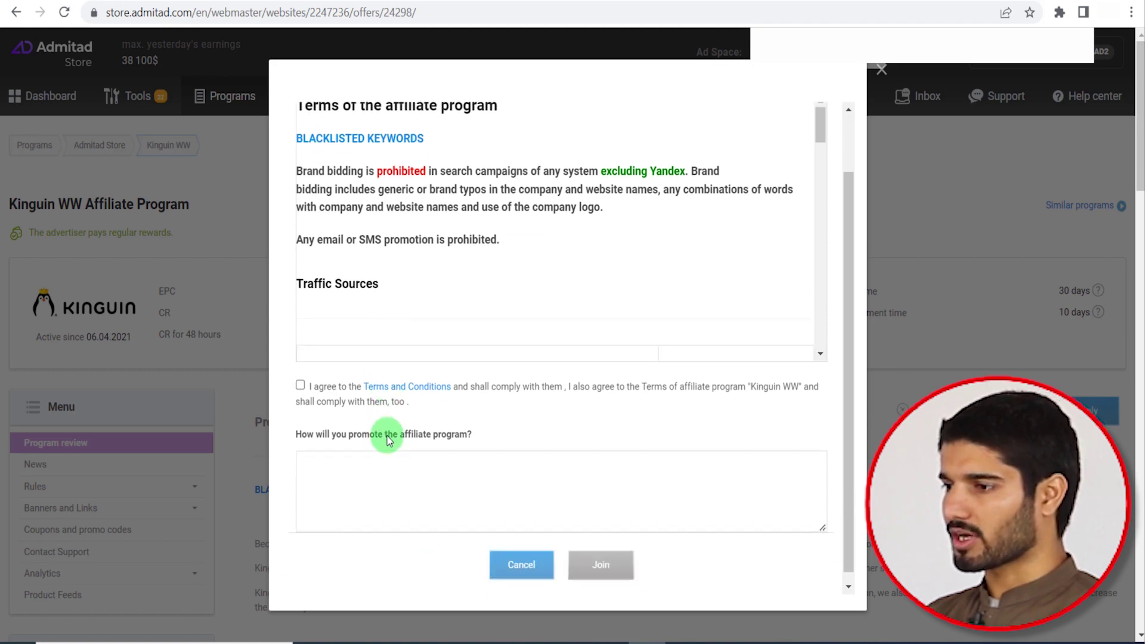
click(325, 379)
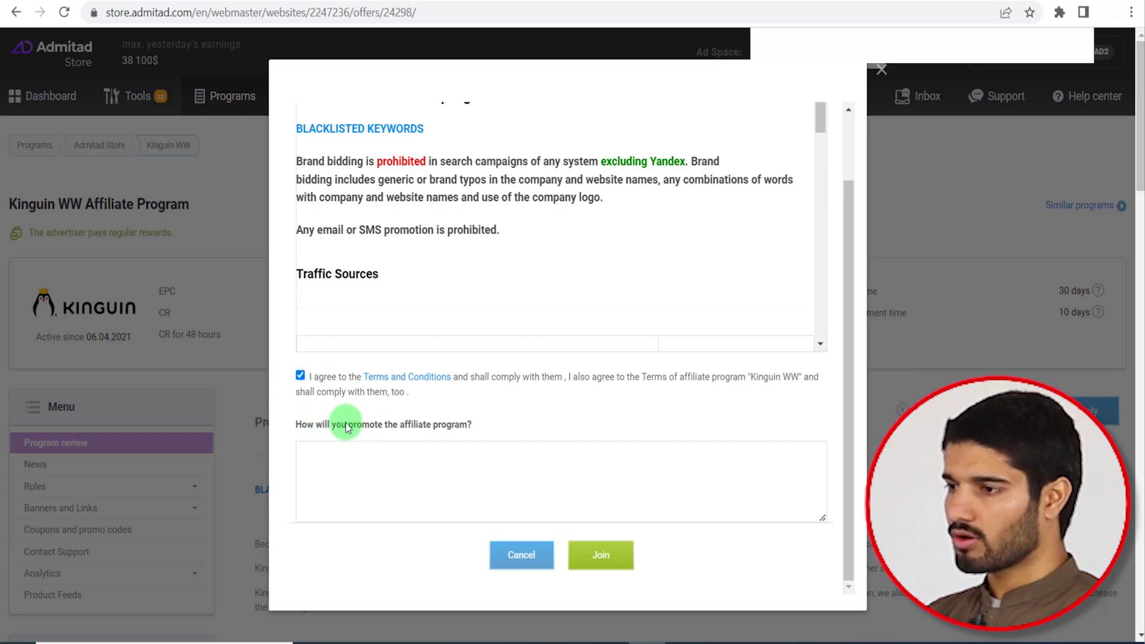
click(410, 468)
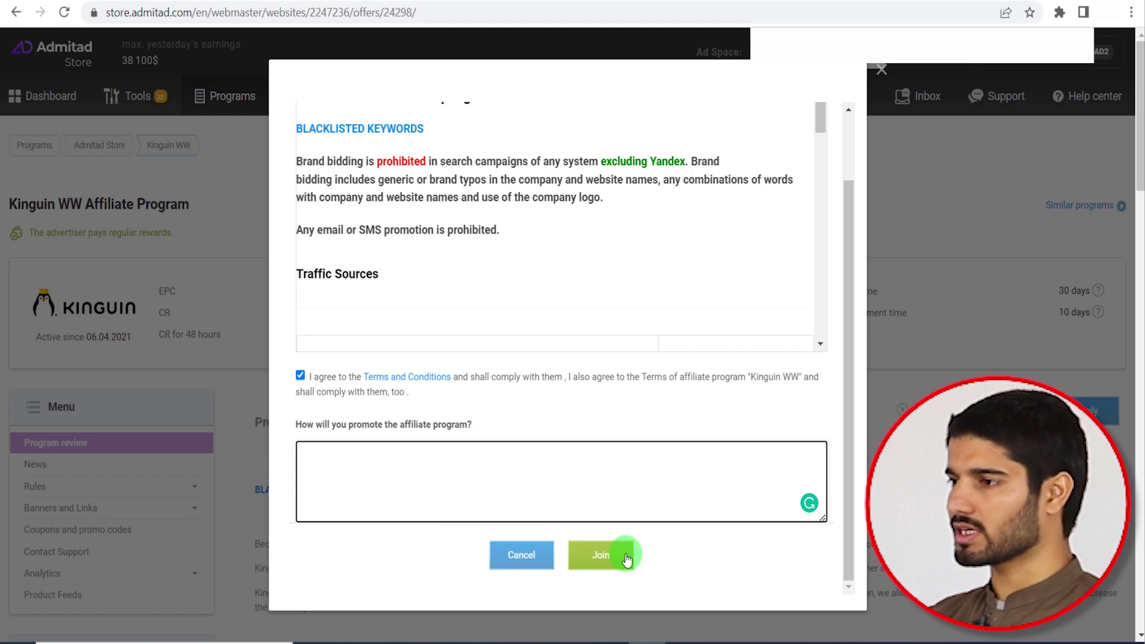
click(881, 69)
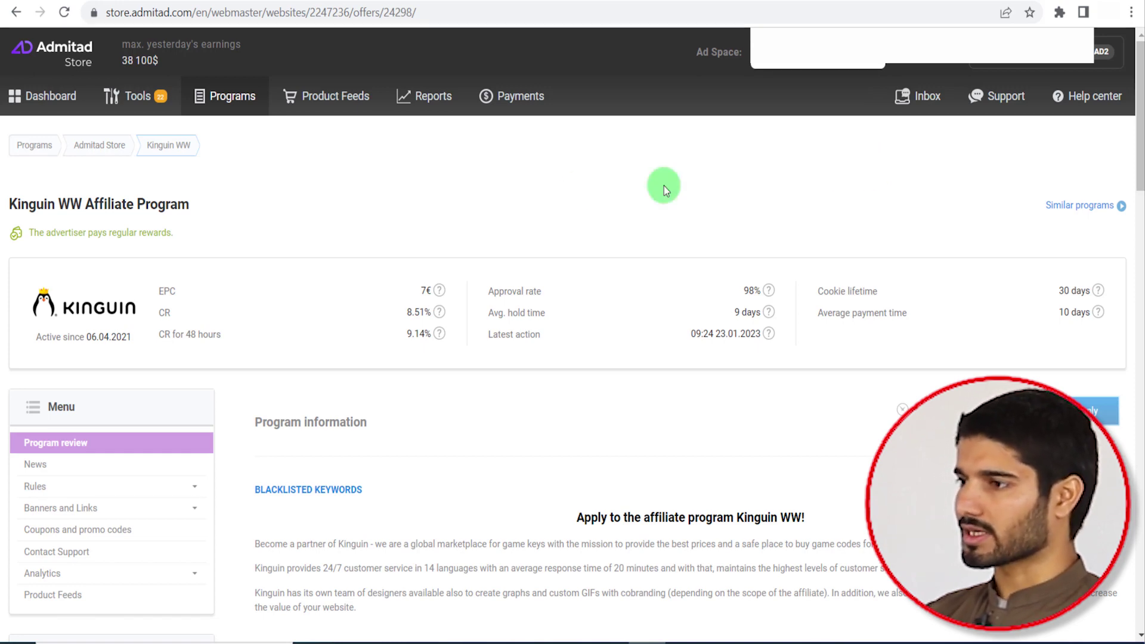
Open the report on actions and look through the listed transactions, including their click, action and conversion times.
click(417, 100)
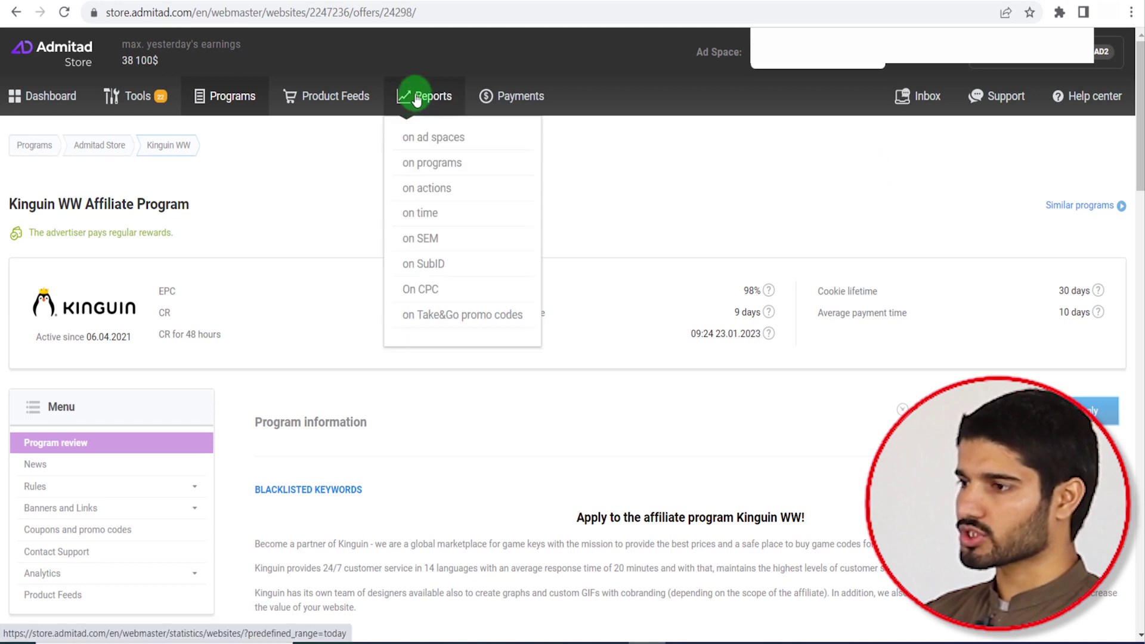
click(445, 188)
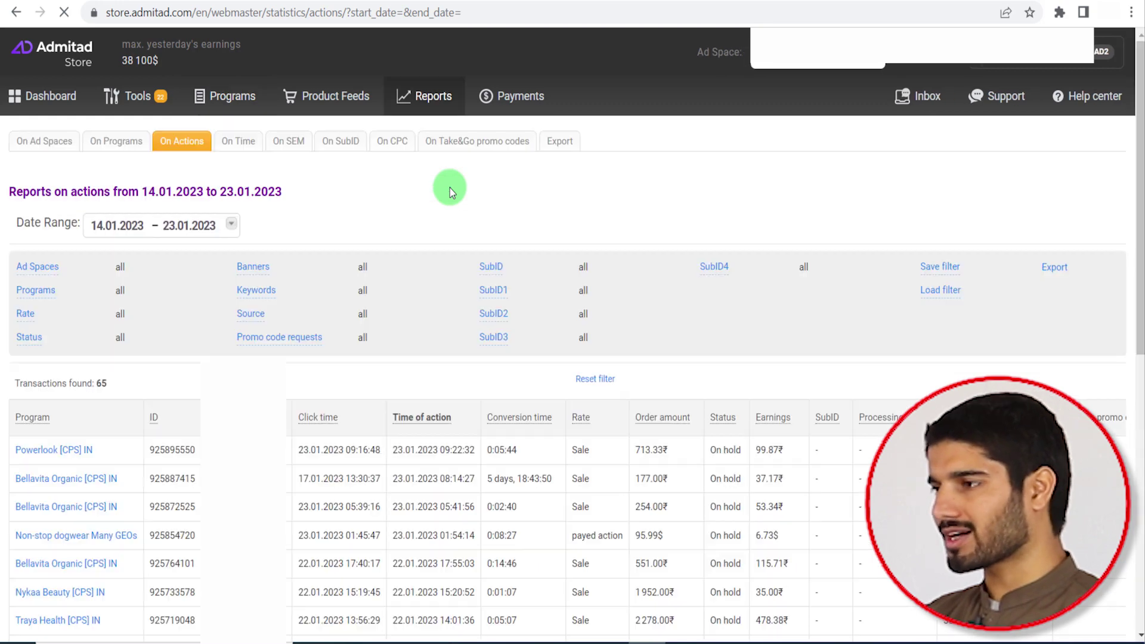
scroll(370, 239, down, 2)
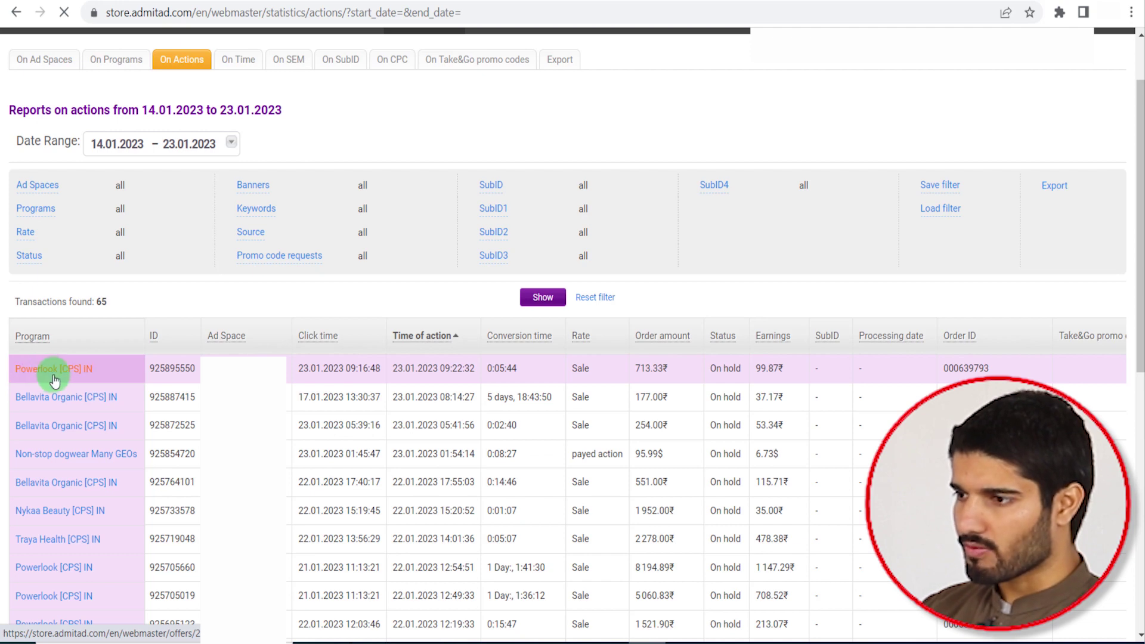
click(52, 427)
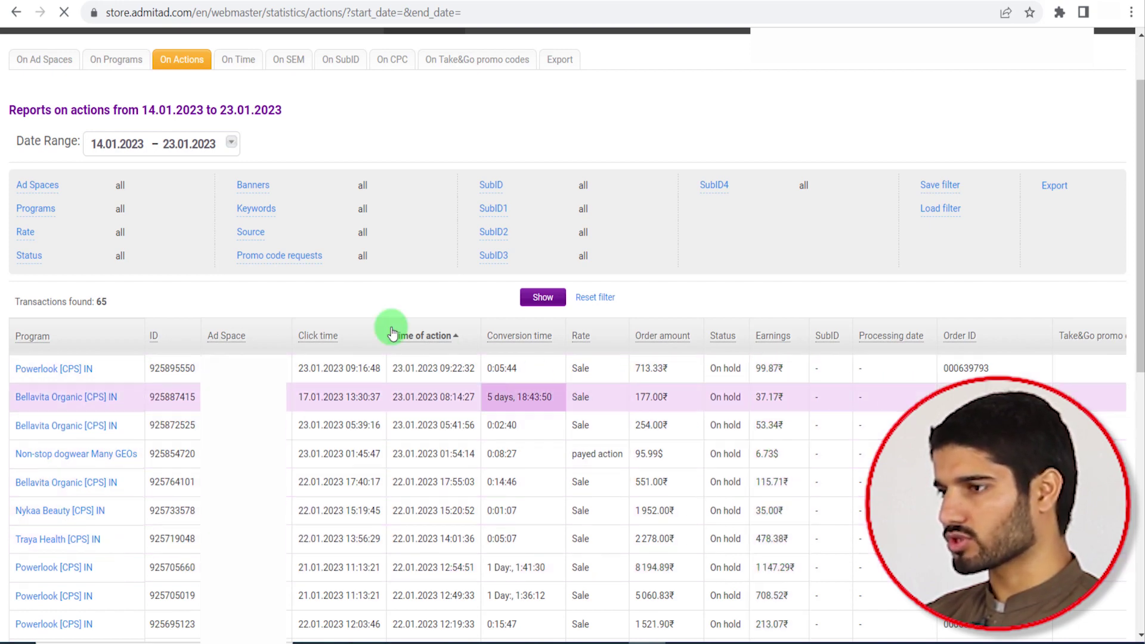
scroll(339, 365, down, 1)
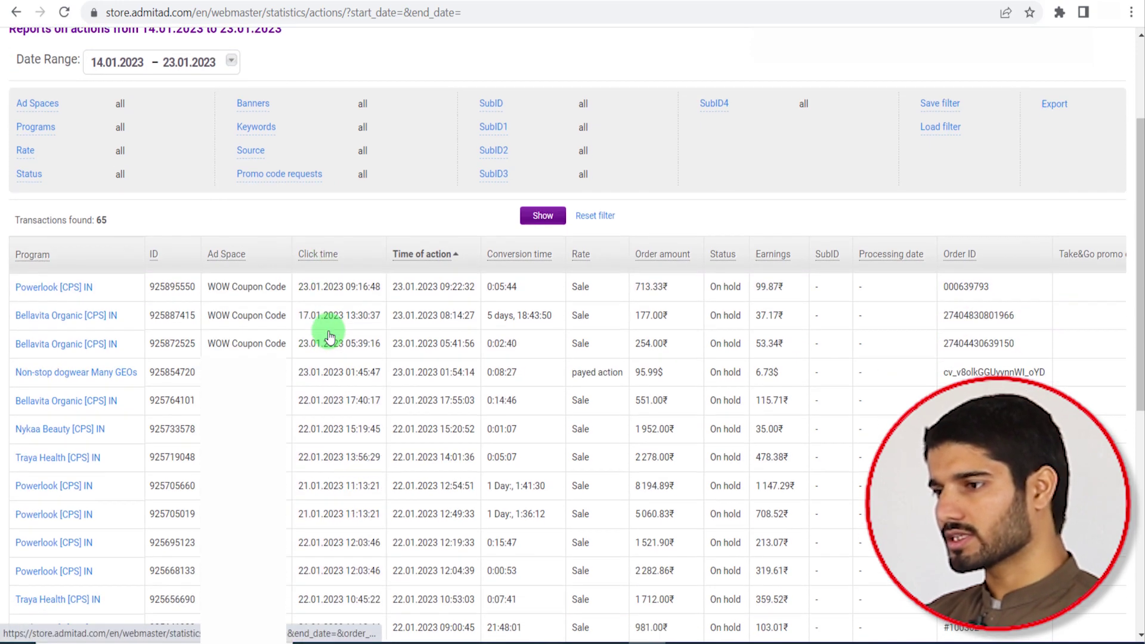
scroll(328, 327, up, 3)
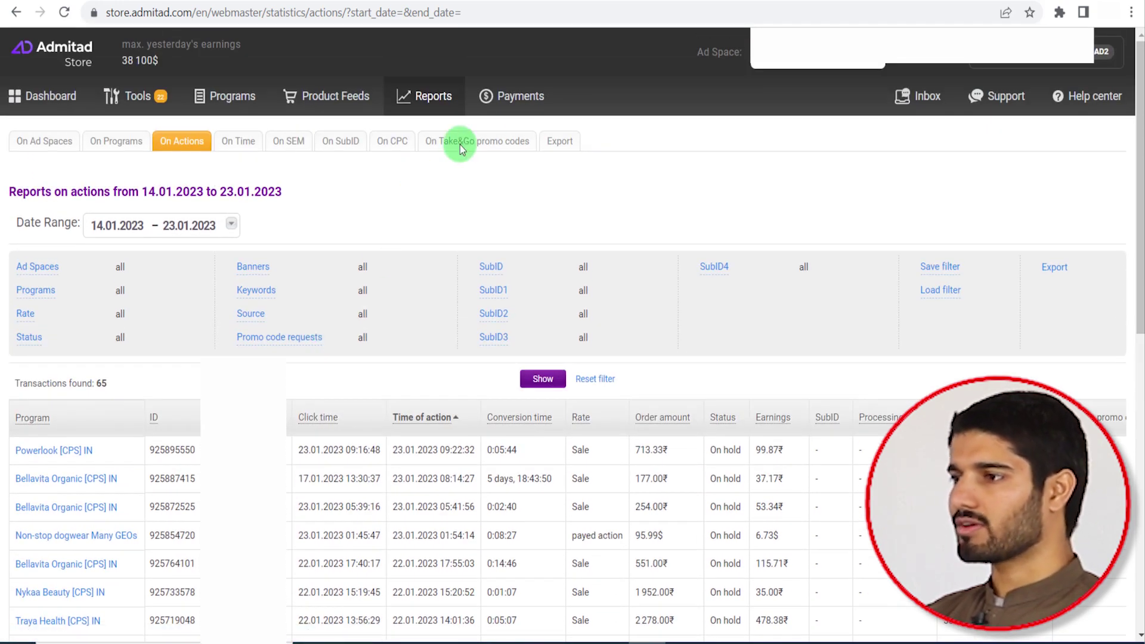
Open the payments history and review the original amounts of the processed payouts.
mouse_move(501, 99)
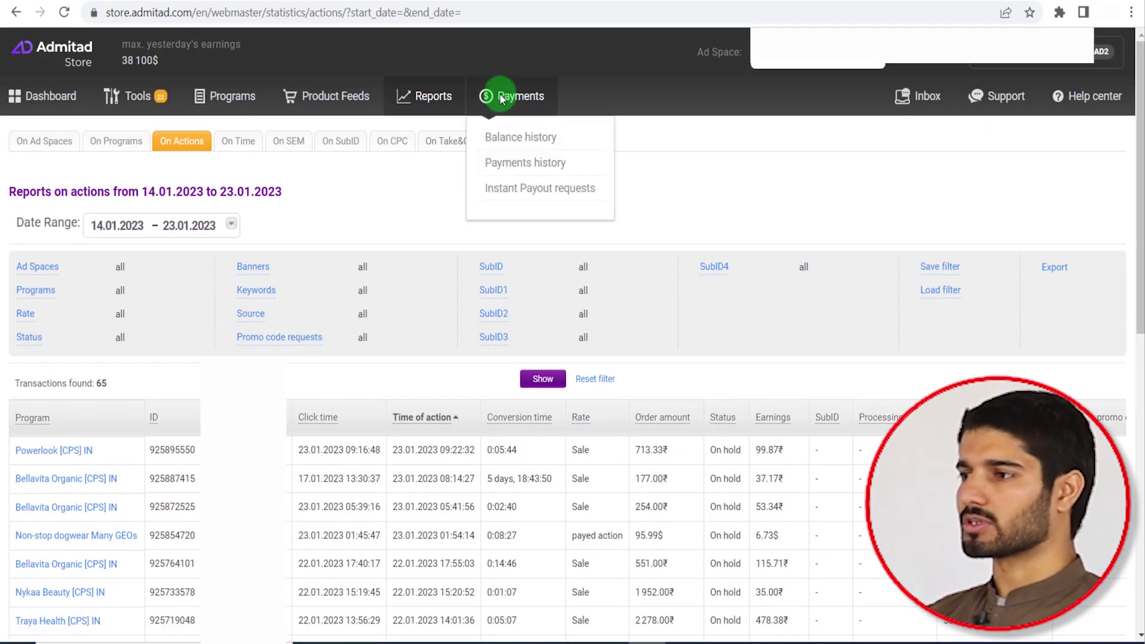
click(519, 166)
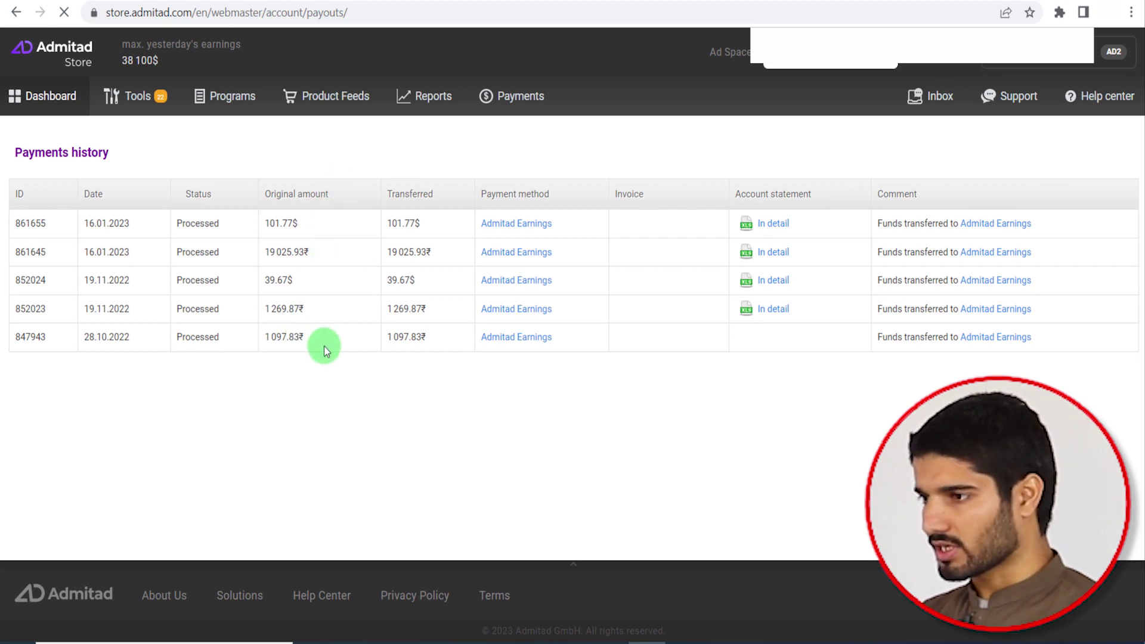
drag(267, 348, 312, 349)
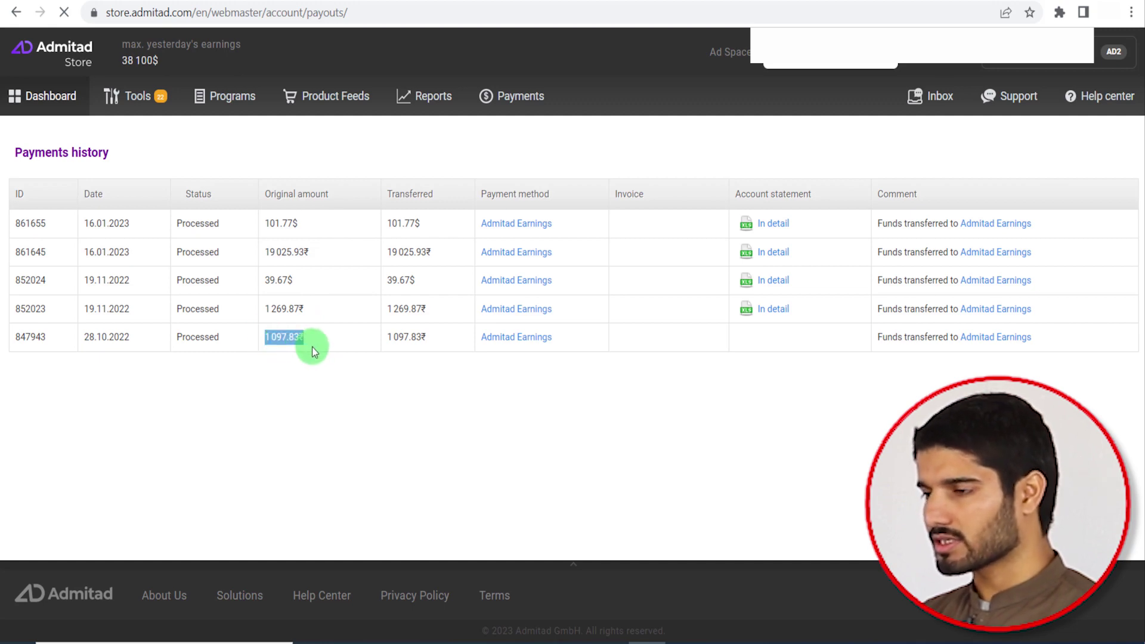
click(278, 335)
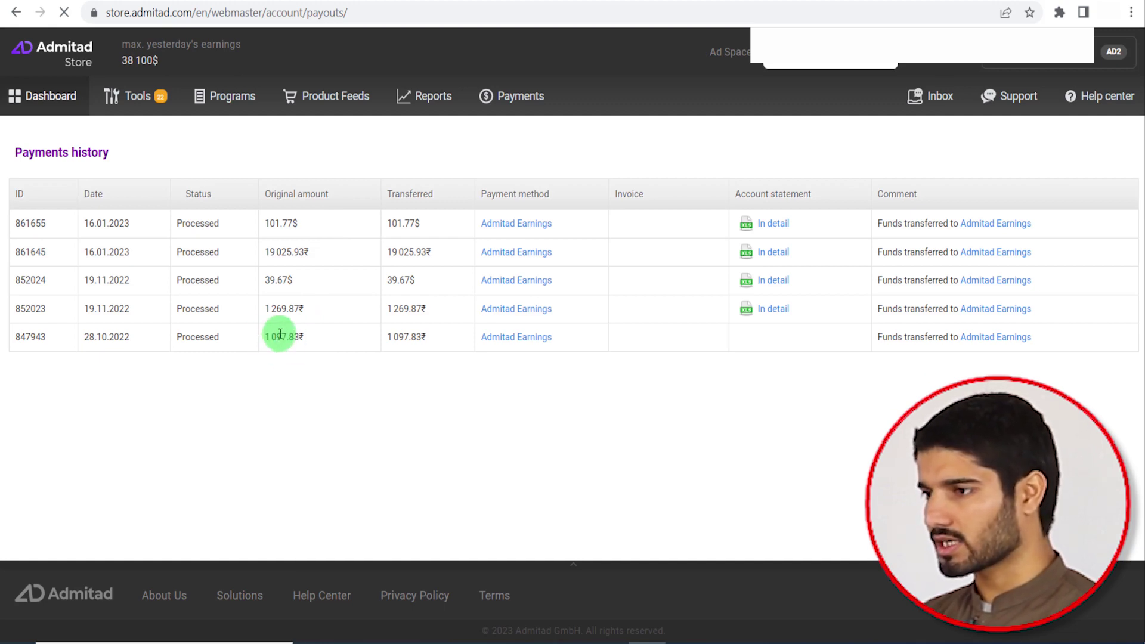
drag(260, 310, 287, 313)
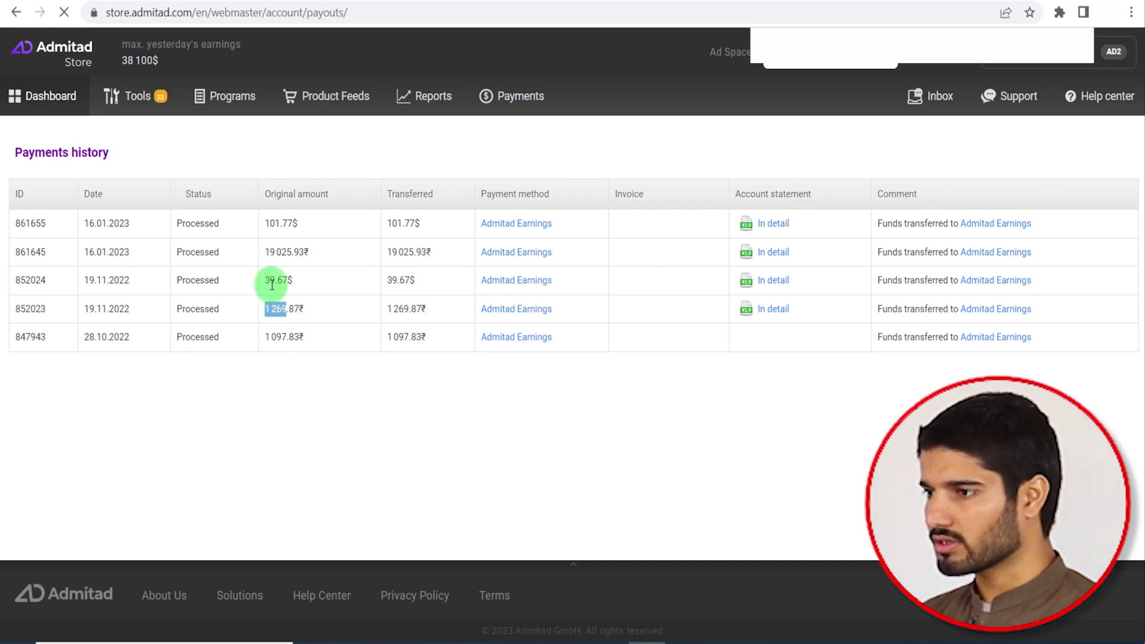
drag(263, 281, 280, 234)
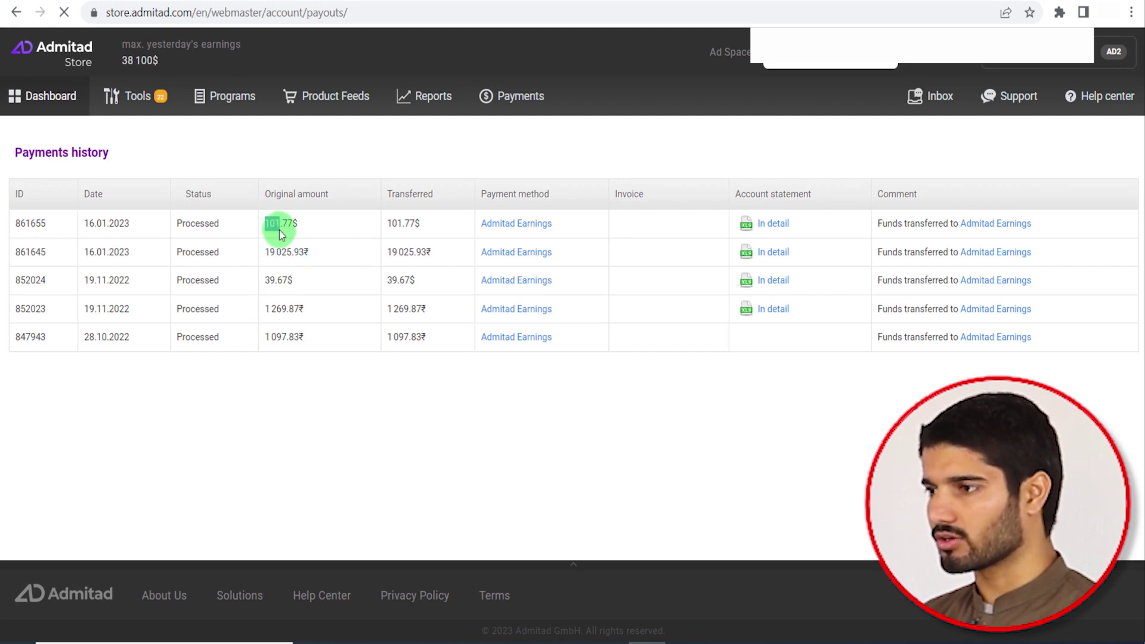
Open Admitad Earnings from the latest payout and check the Payoneer payment statuses in the transaction history.
click(512, 227)
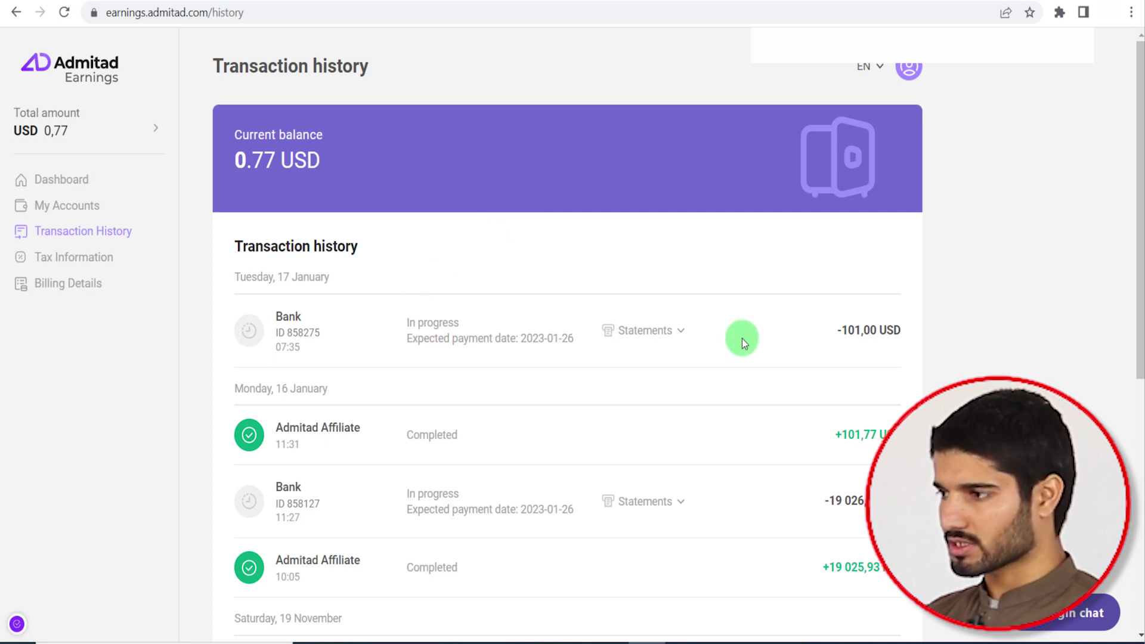
scroll(540, 358, down, 3)
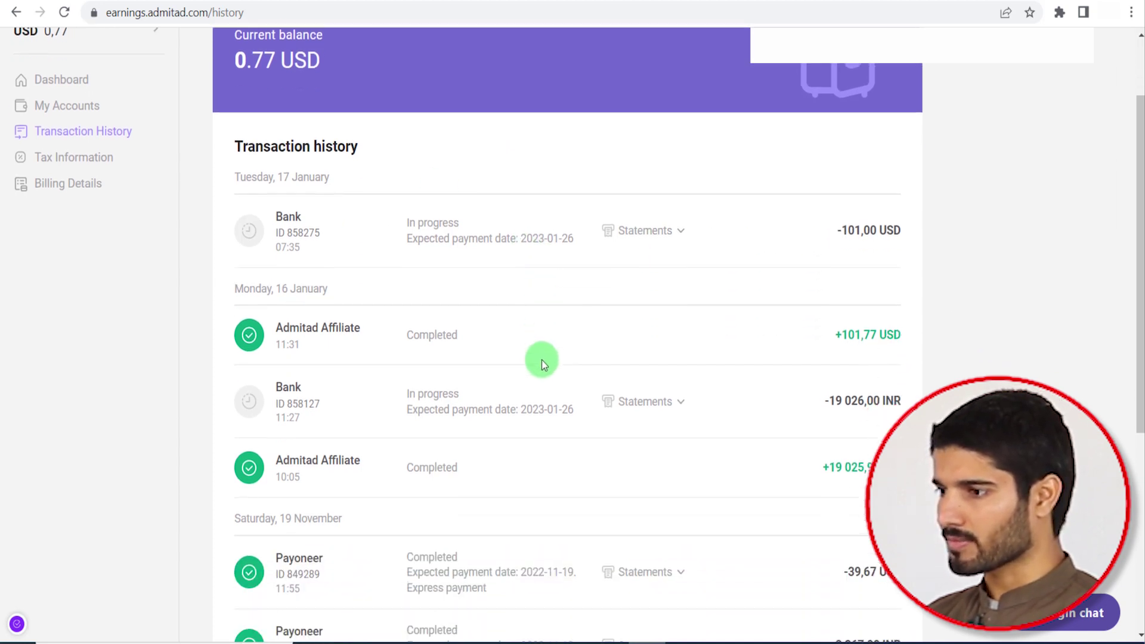
scroll(506, 377, down, 1)
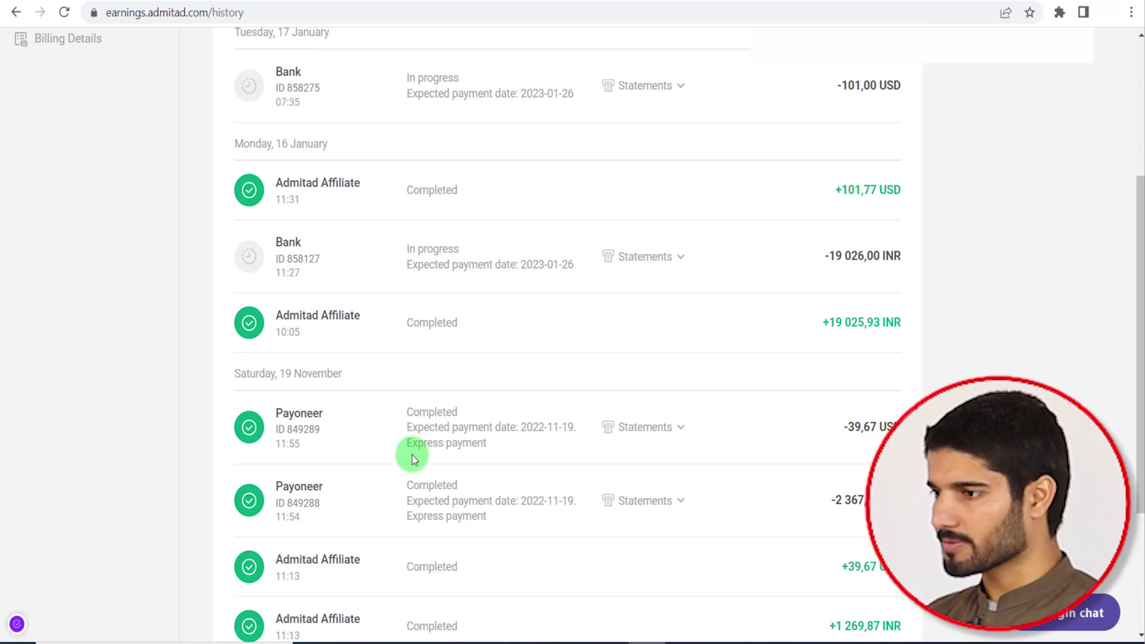
drag(409, 486, 475, 486)
drag(409, 411, 458, 411)
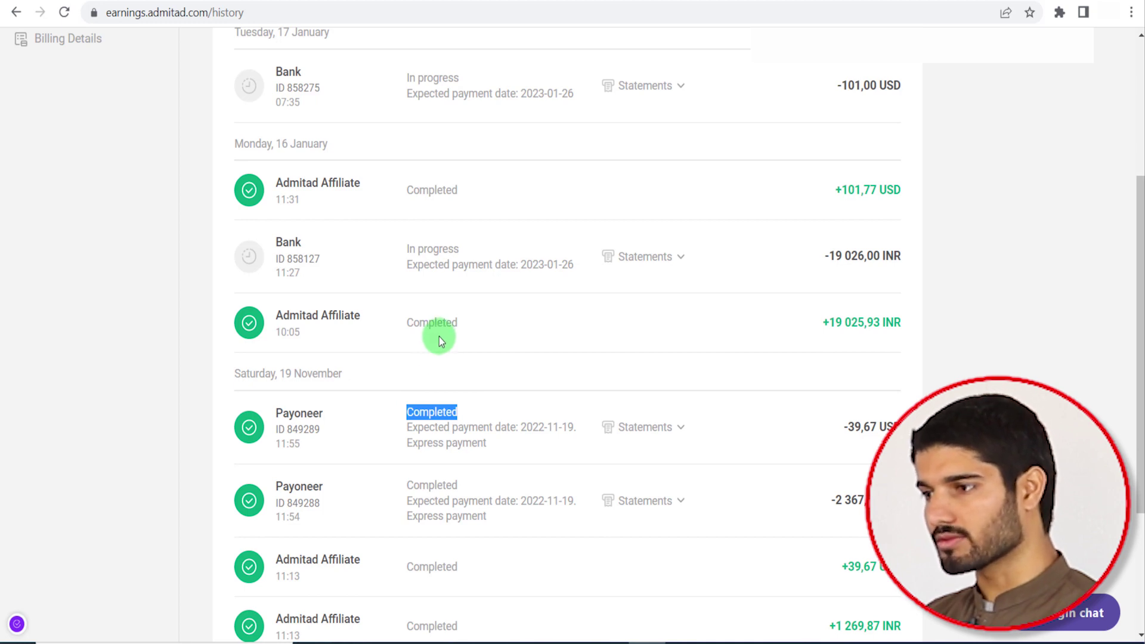
Review the January amounts in the transaction history, covering the incoming Admitad Affiliate INR credit and both bank withdrawals.
scroll(417, 328, up, 3)
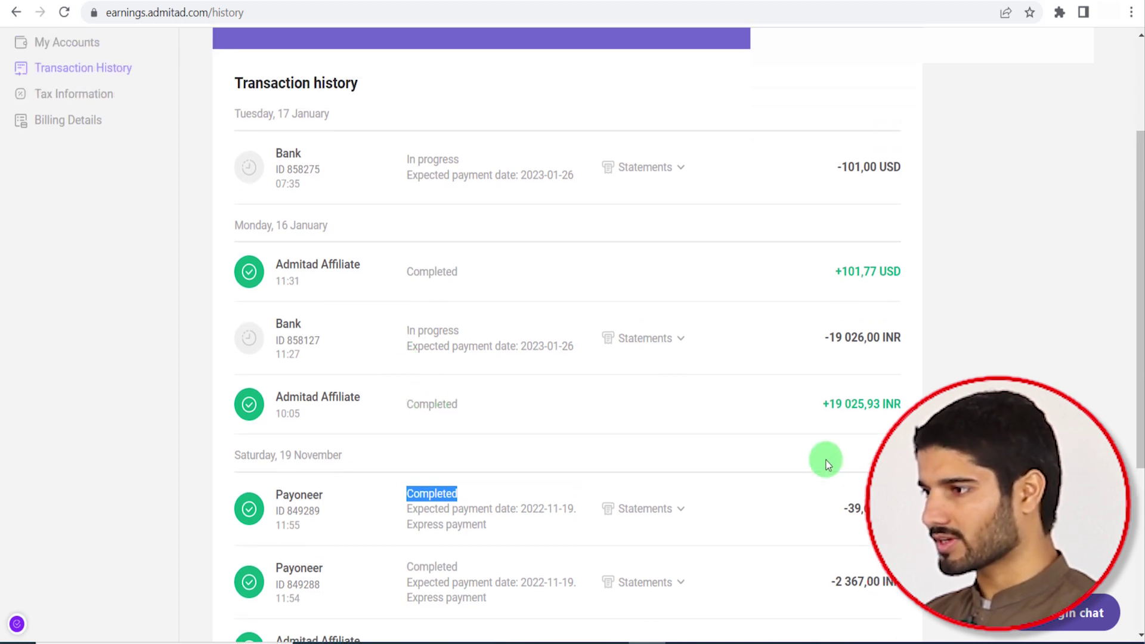
drag(833, 405, 887, 402)
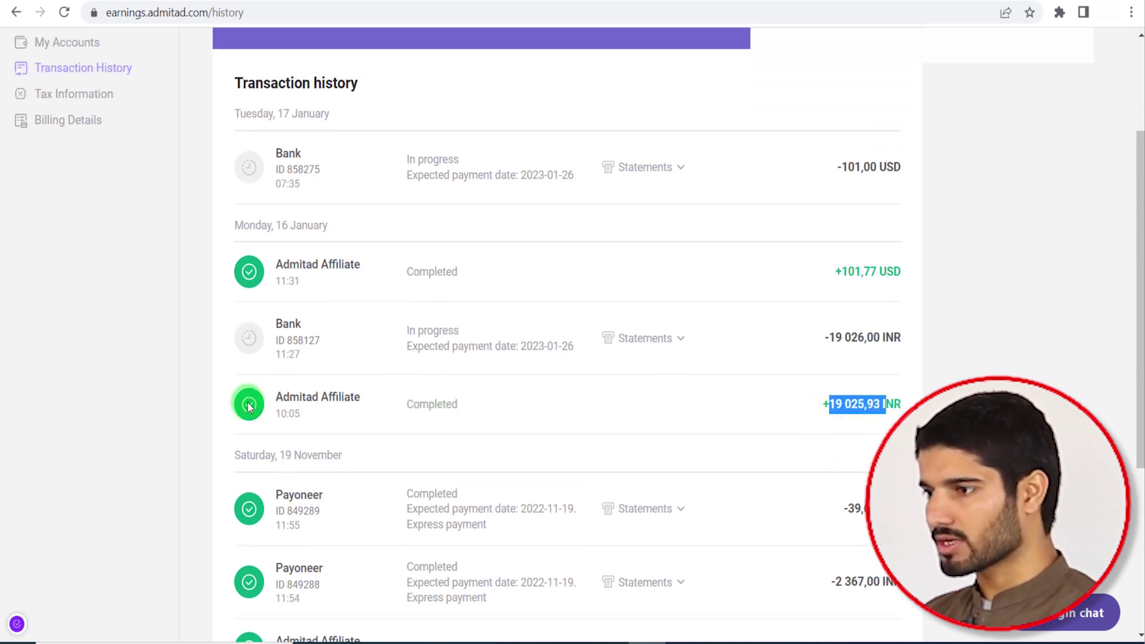
scroll(378, 414, up, 5)
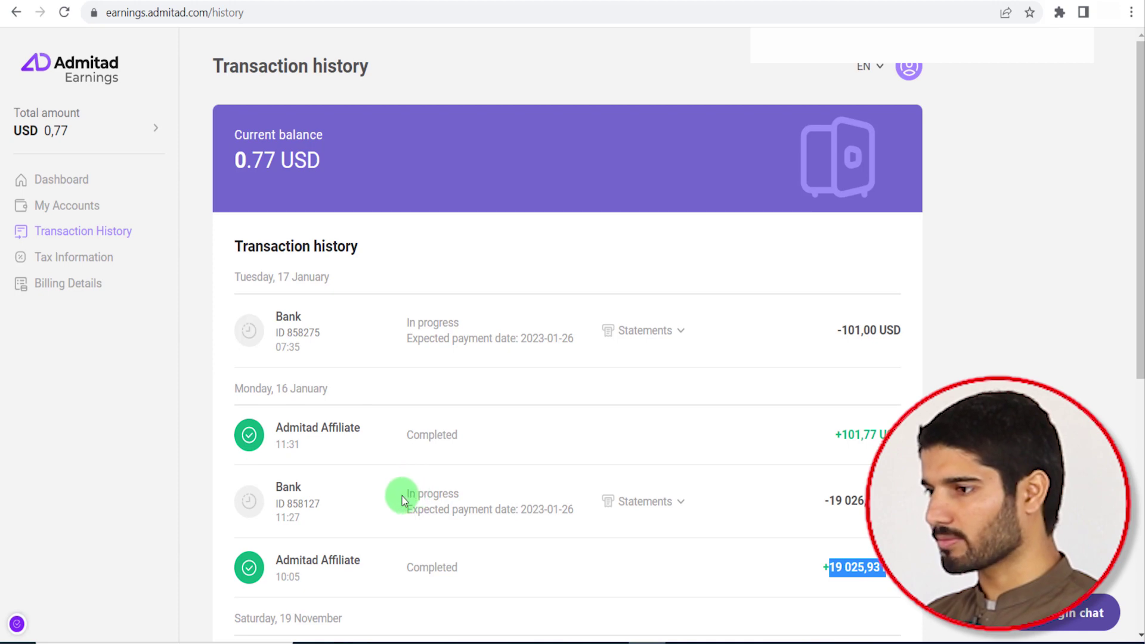
drag(830, 501, 865, 501)
click(840, 330)
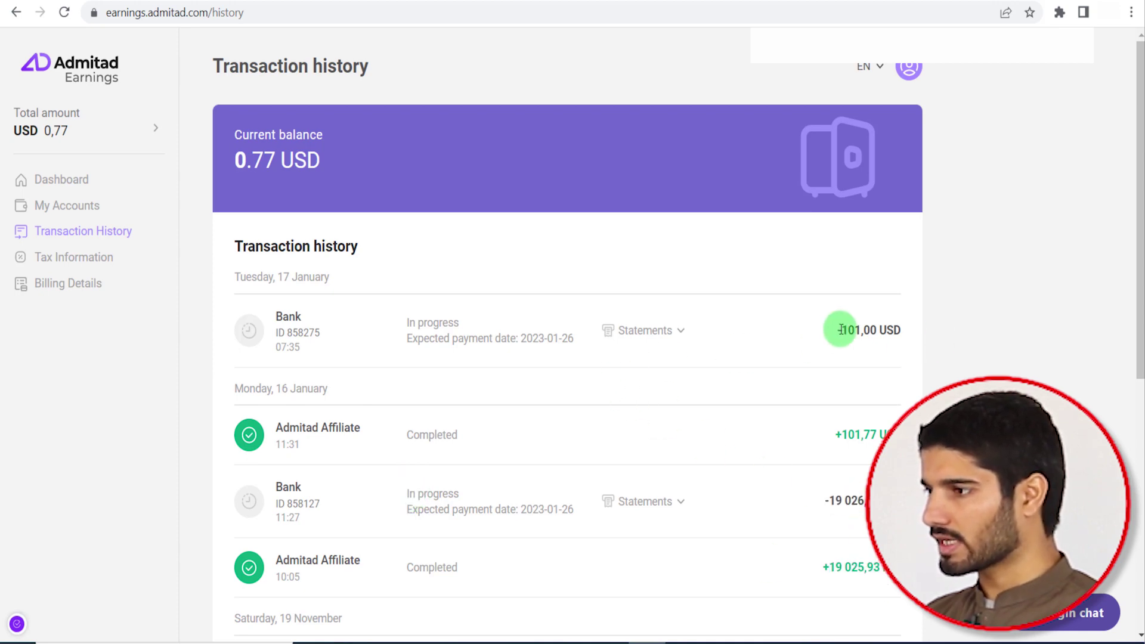
drag(840, 330, 865, 330)
Check the payment status of both January bank withdrawals and the expected payment date of the 16 January one.
drag(461, 322, 388, 303)
drag(468, 497, 410, 491)
scroll(506, 496, down, 4)
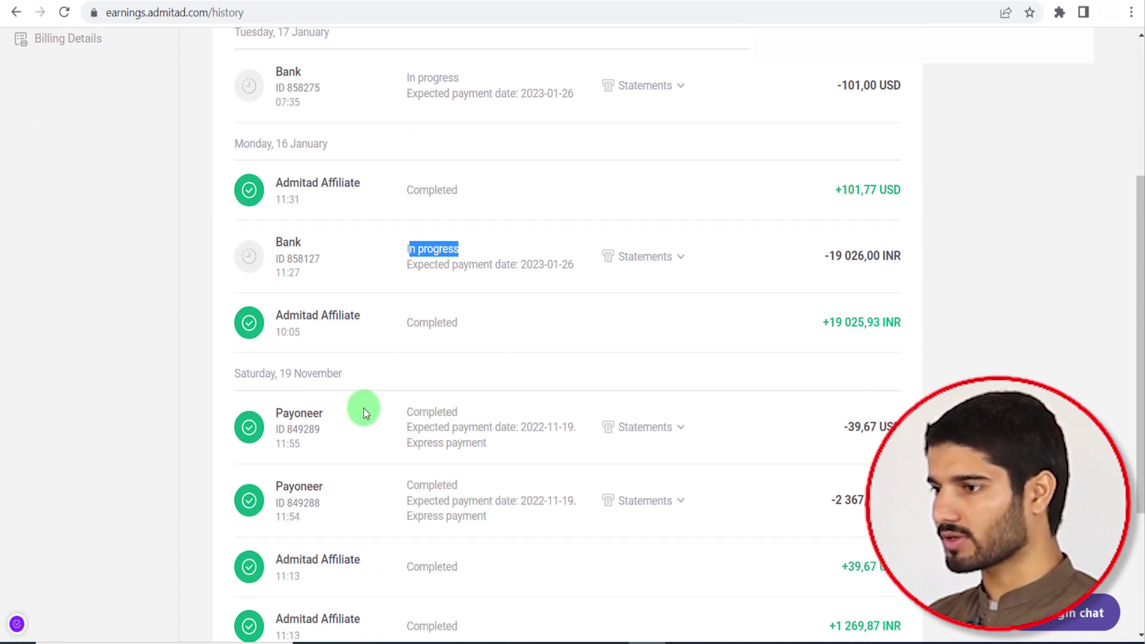
scroll(327, 396, up, 3)
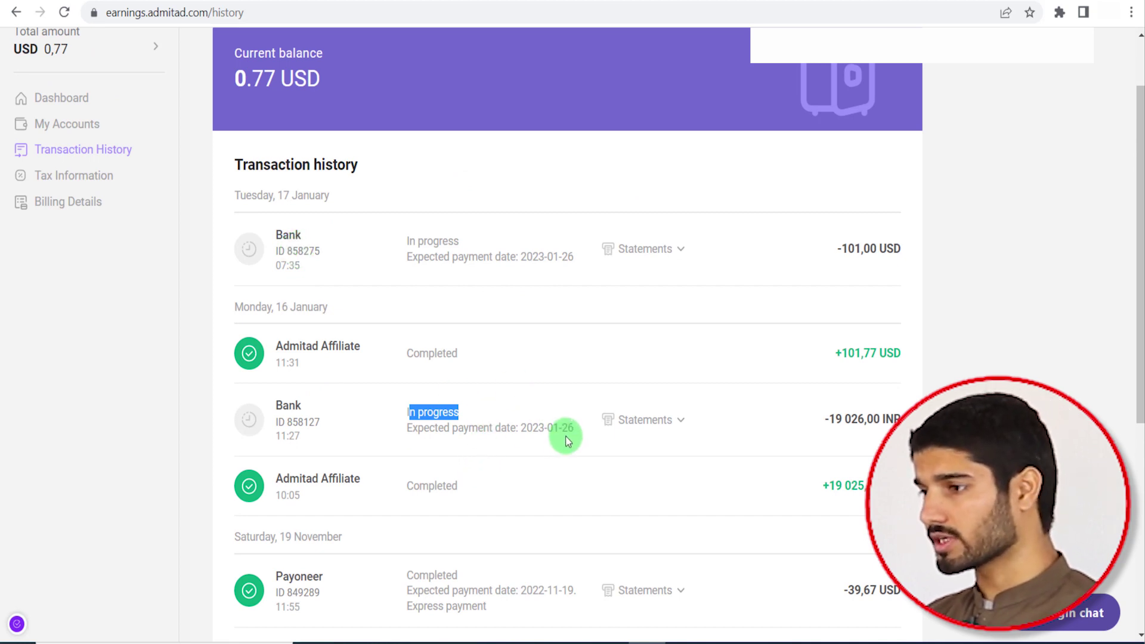
drag(572, 430, 544, 429)
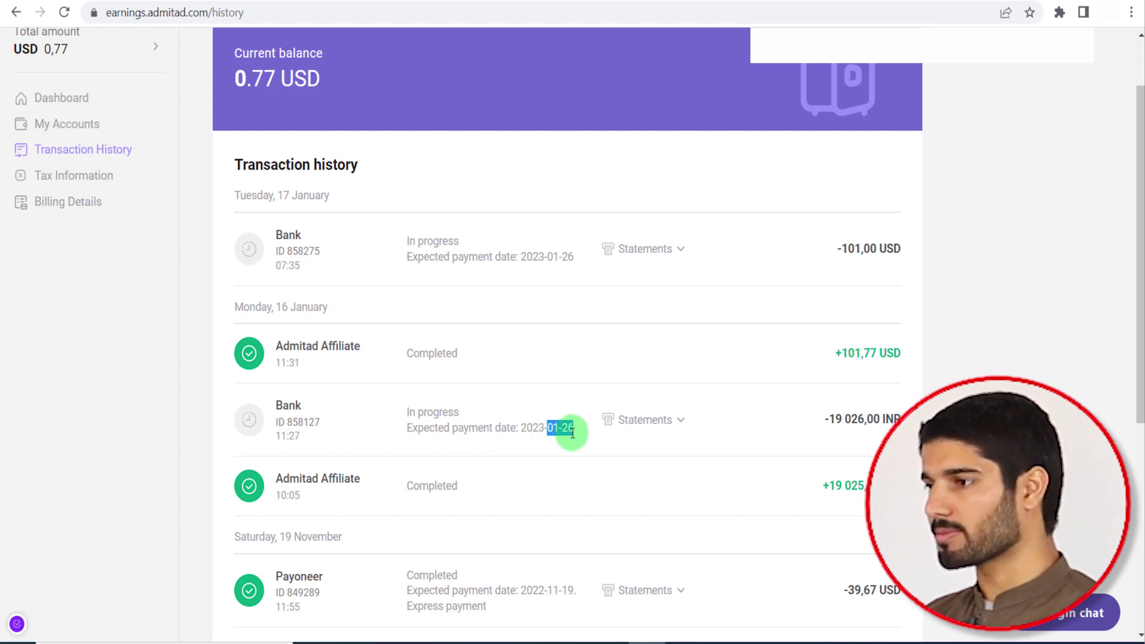